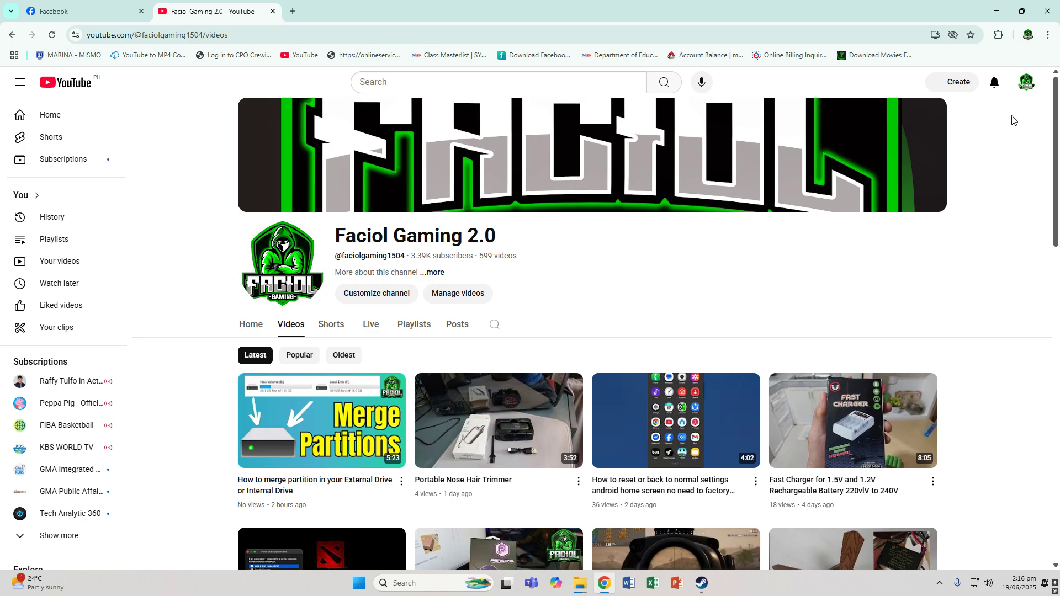
Minimize the browser, switch to the NVIDIA app to check the installed graphics driver's update status, and close it.
click(996, 12)
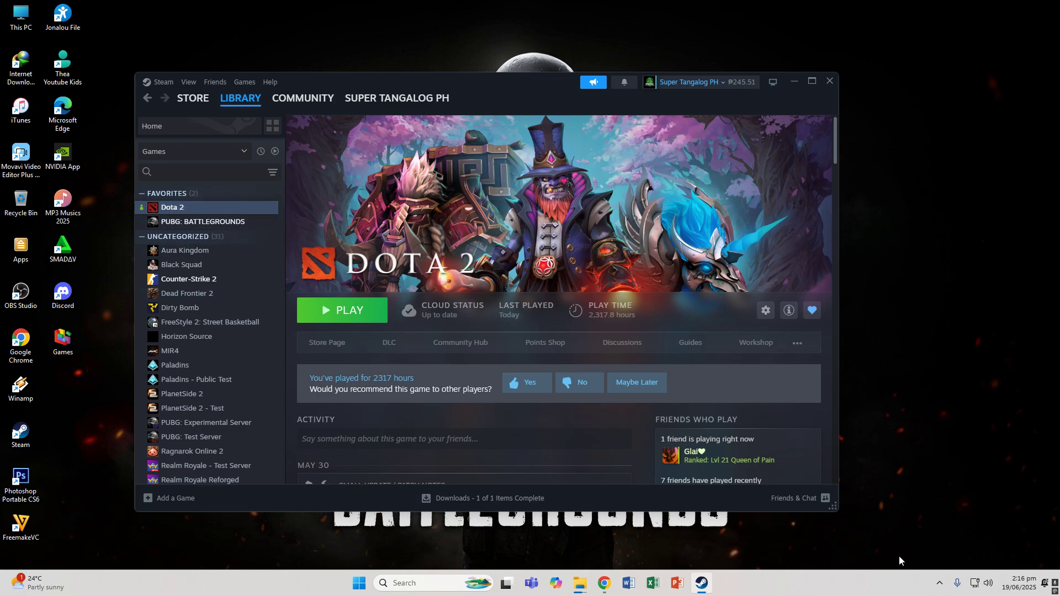
click(939, 586)
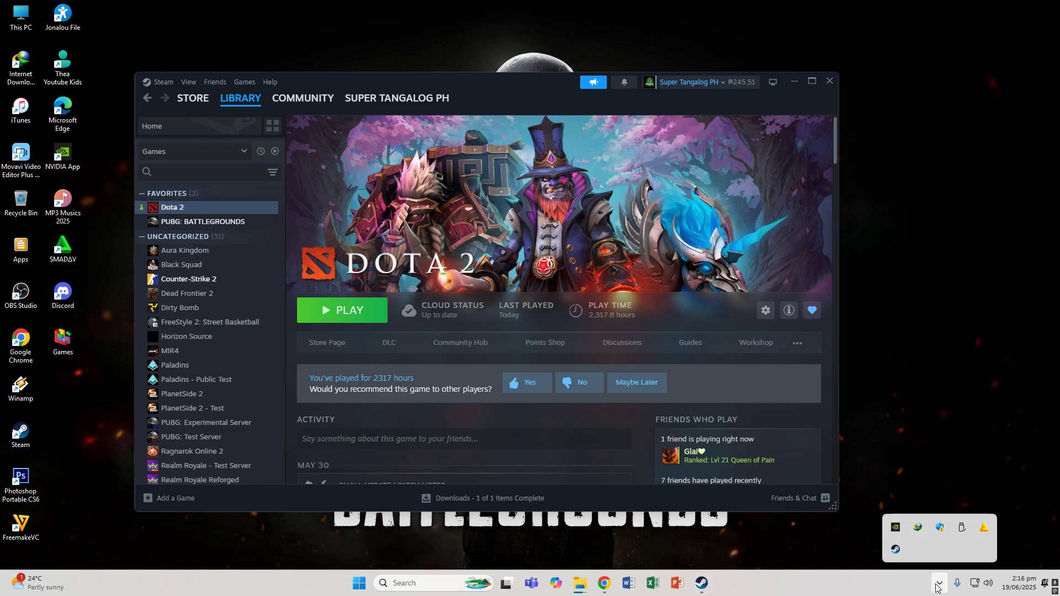
click(896, 529)
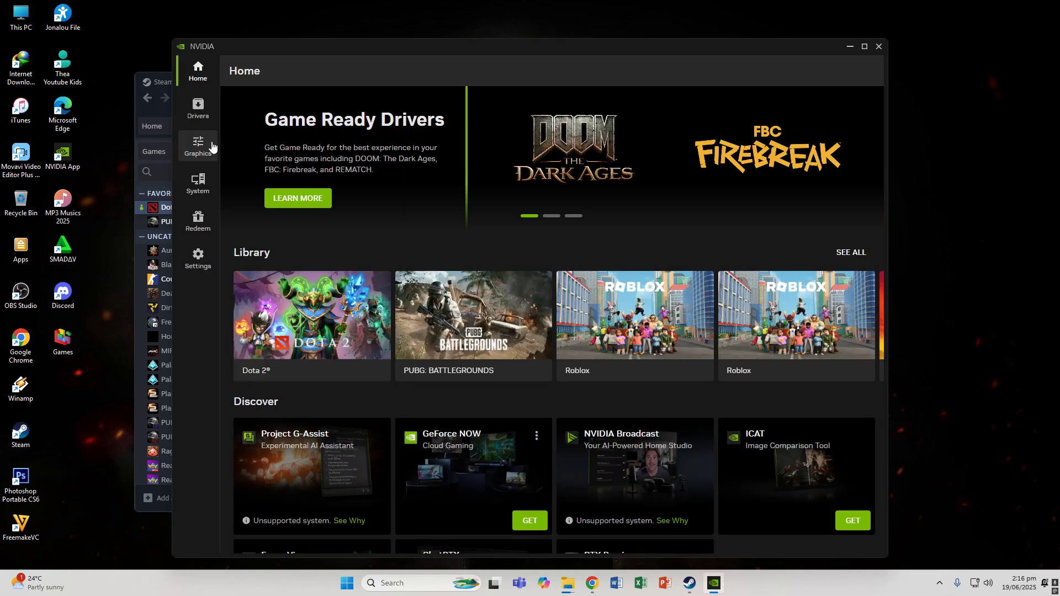
click(198, 109)
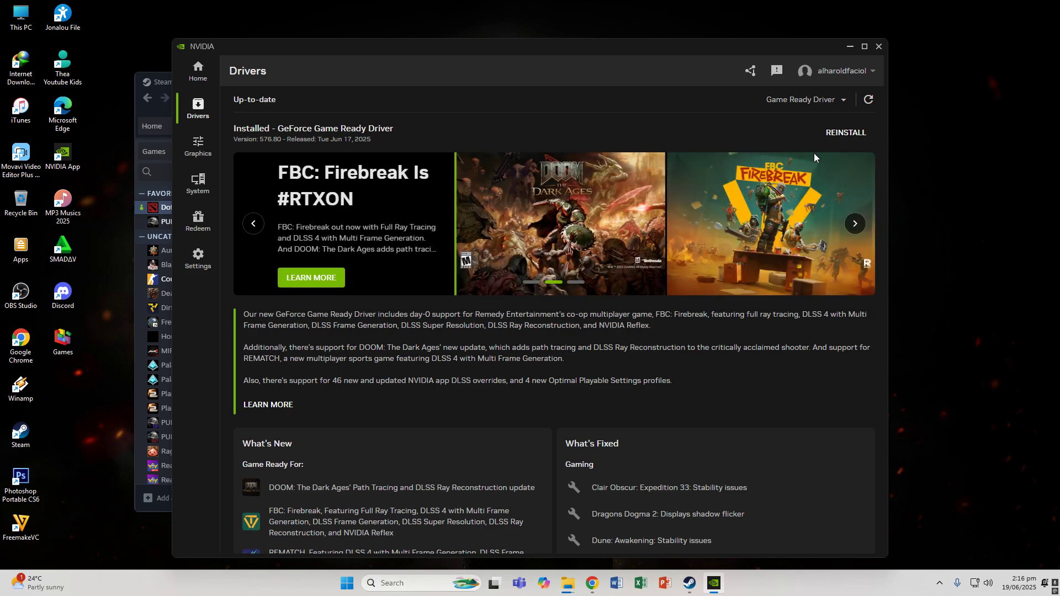
click(878, 48)
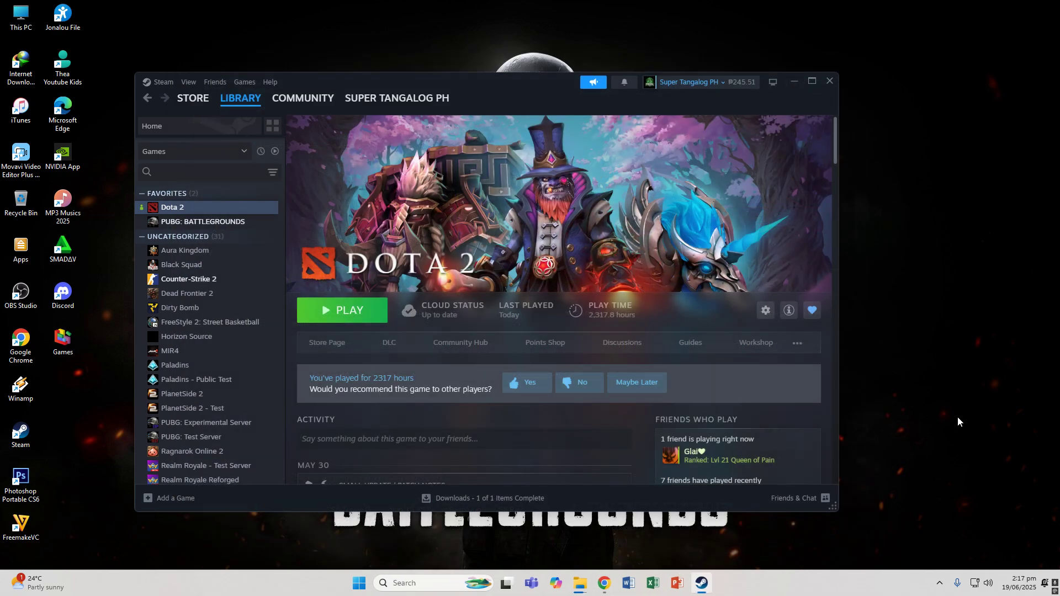
click(940, 588)
click(940, 587)
Search Windows for the Windows Update settings, check the system's update status there, and close the settings.
click(406, 586)
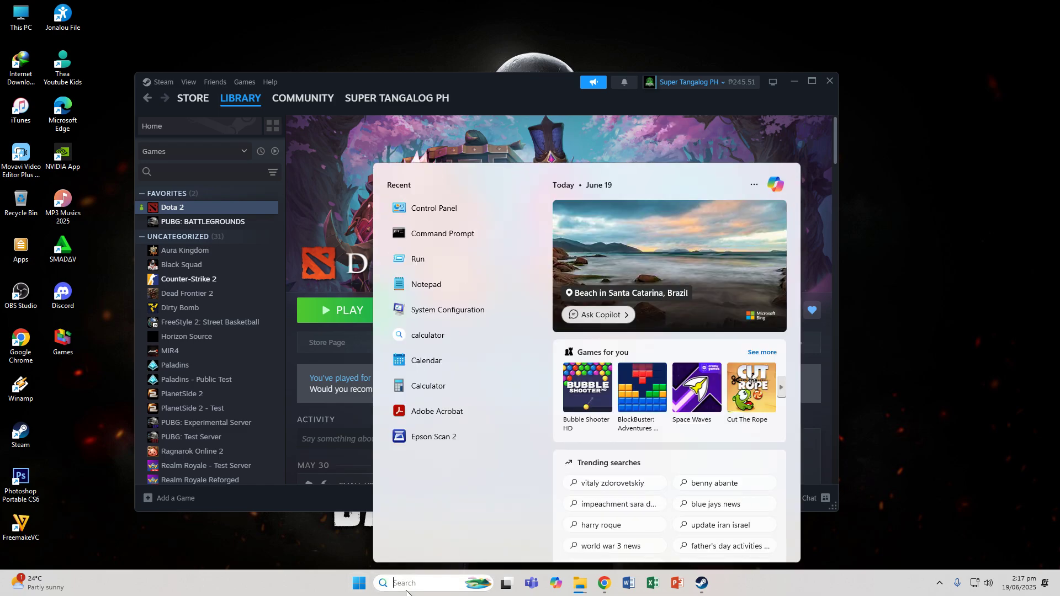
text(wind)
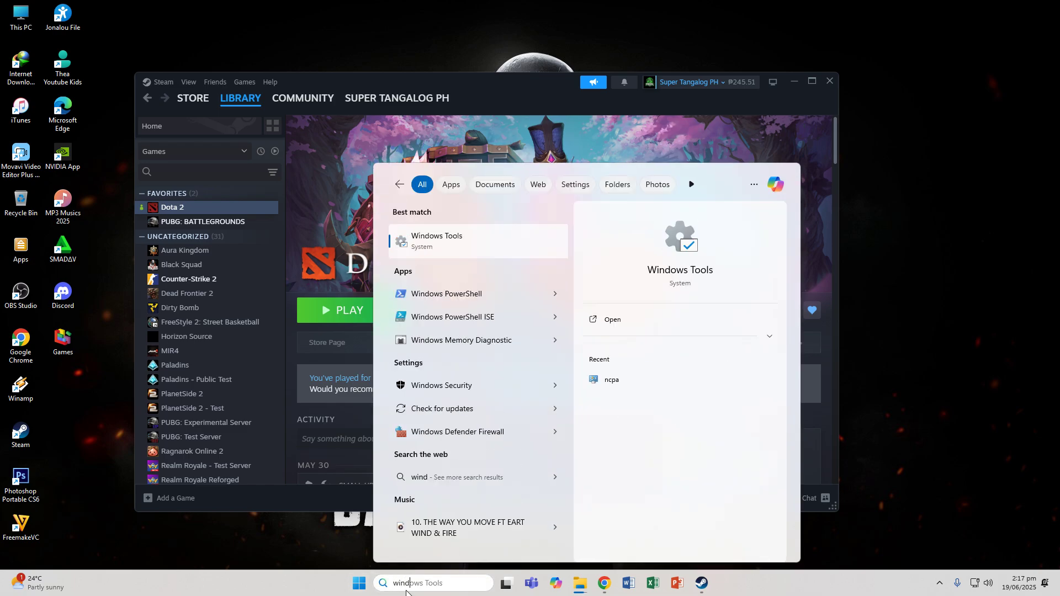
key(BackSpace)
key(BackSpace)
key(BackSpace)
key(BackSpace)
text(w)
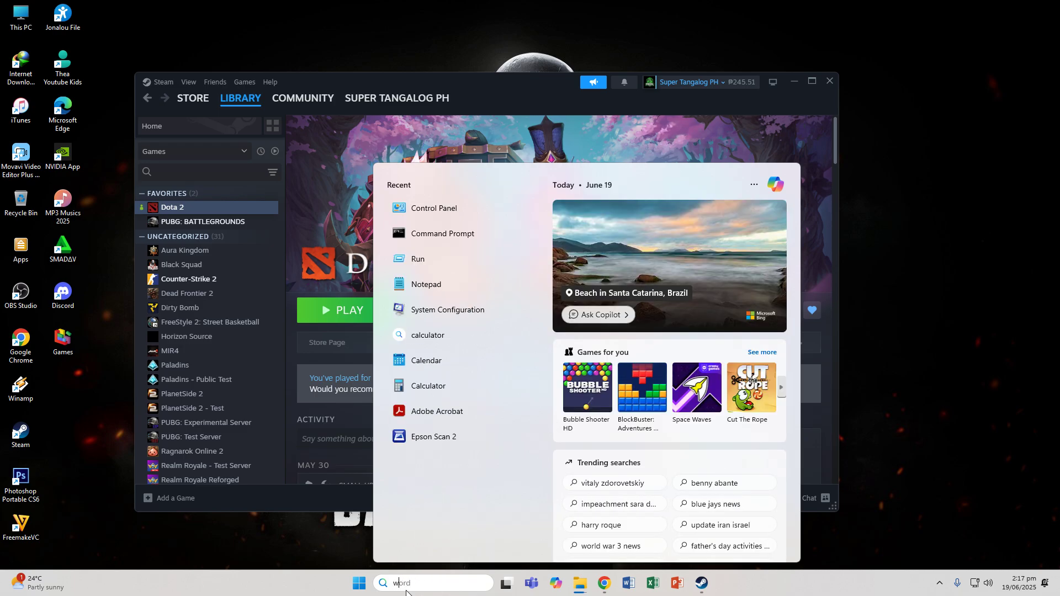
text(indo)
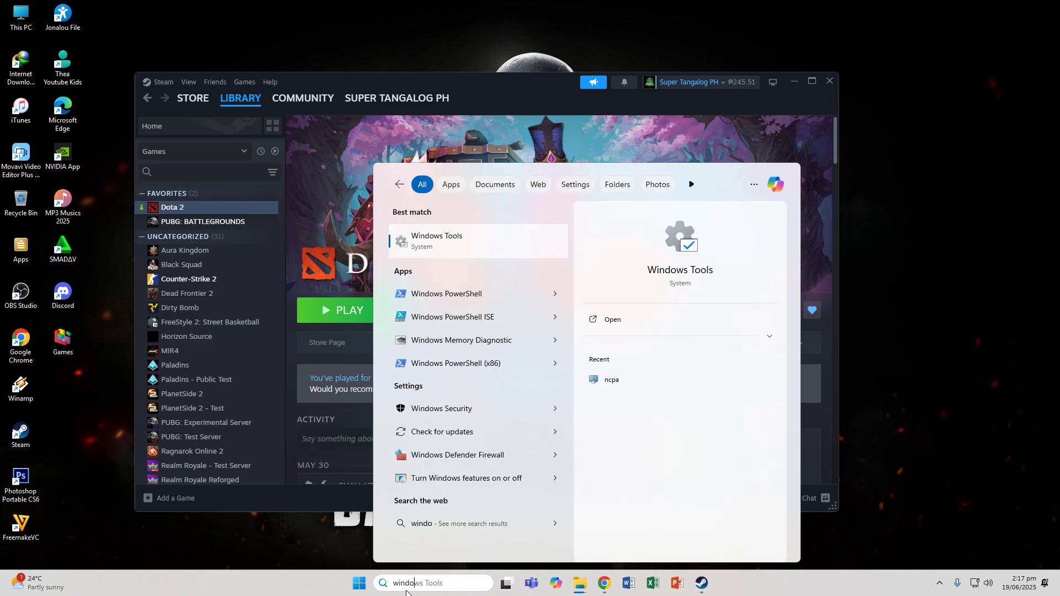
text(s)
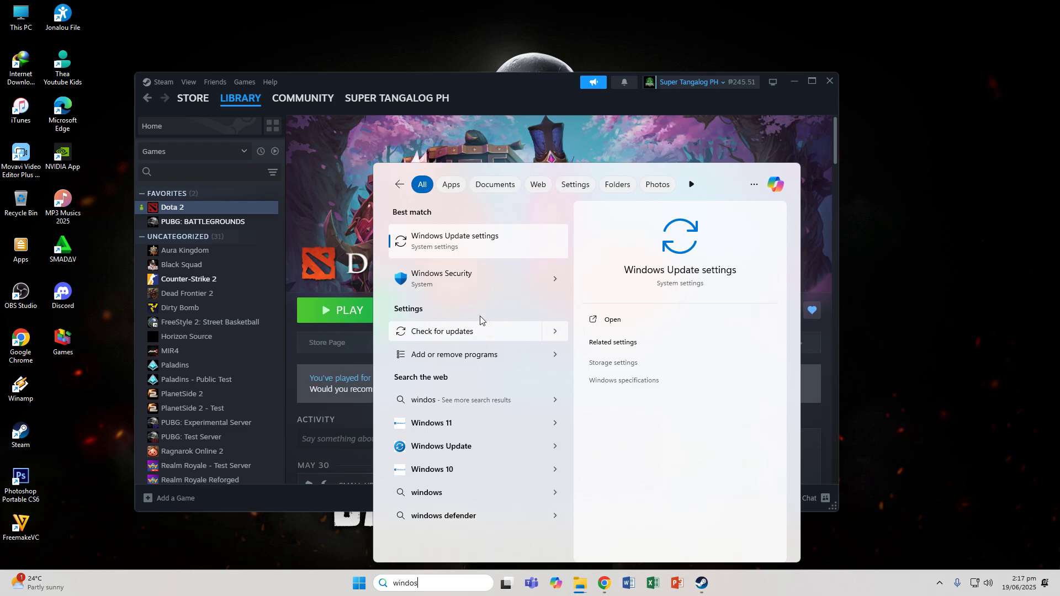
click(495, 254)
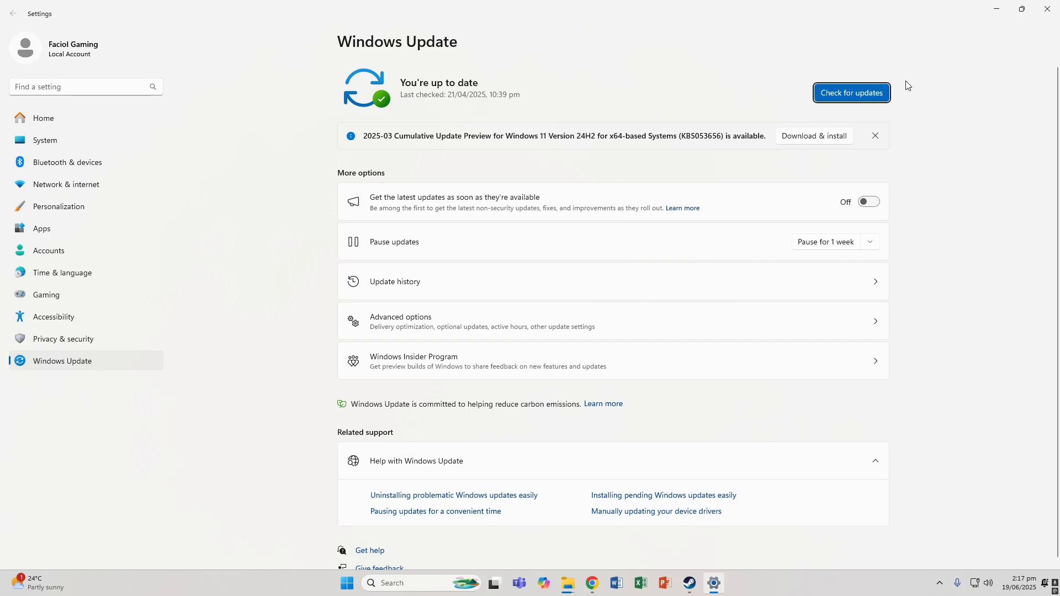
click(1048, 9)
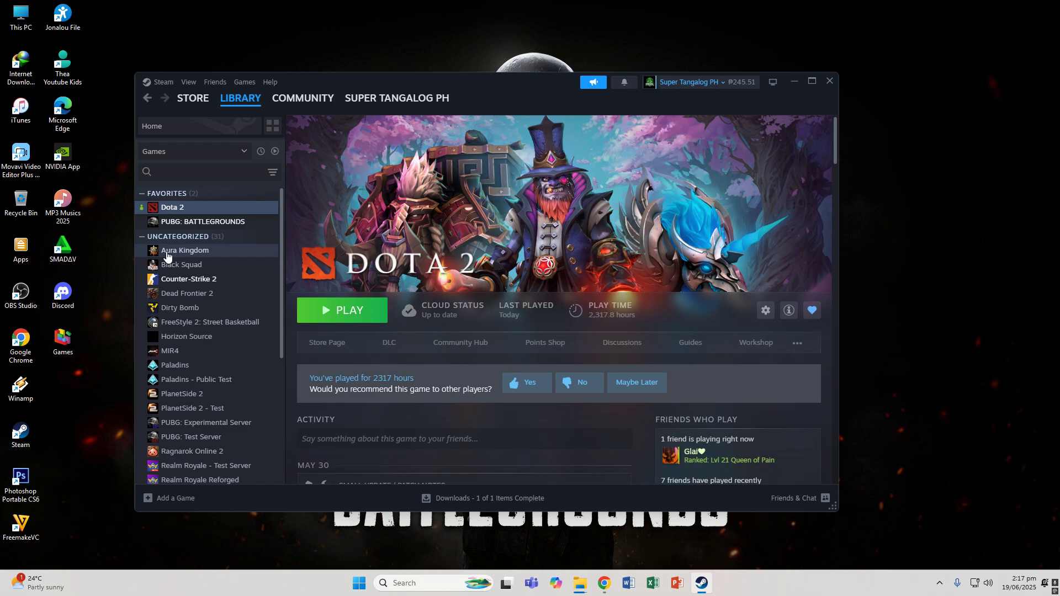
click(940, 584)
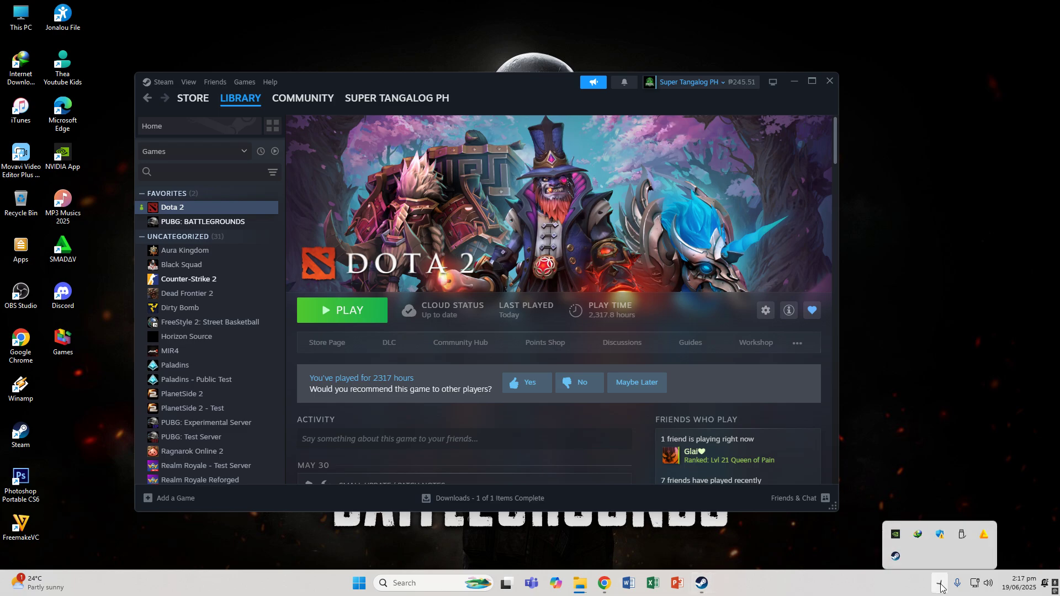
click(874, 571)
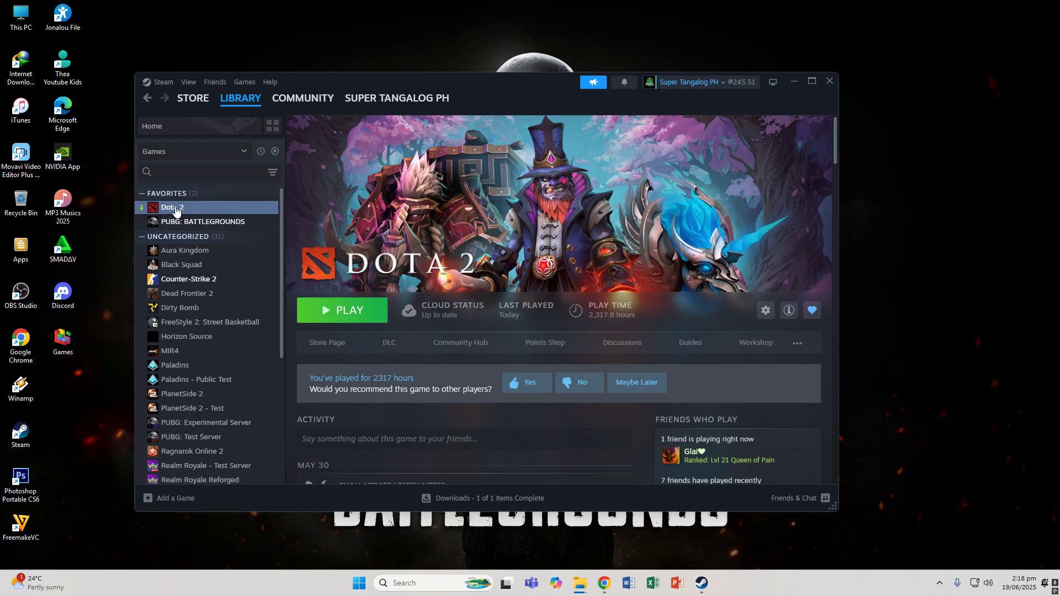
Review the Downloads page of the Steam settings, including the options for updating installed games, and close the settings.
click(161, 84)
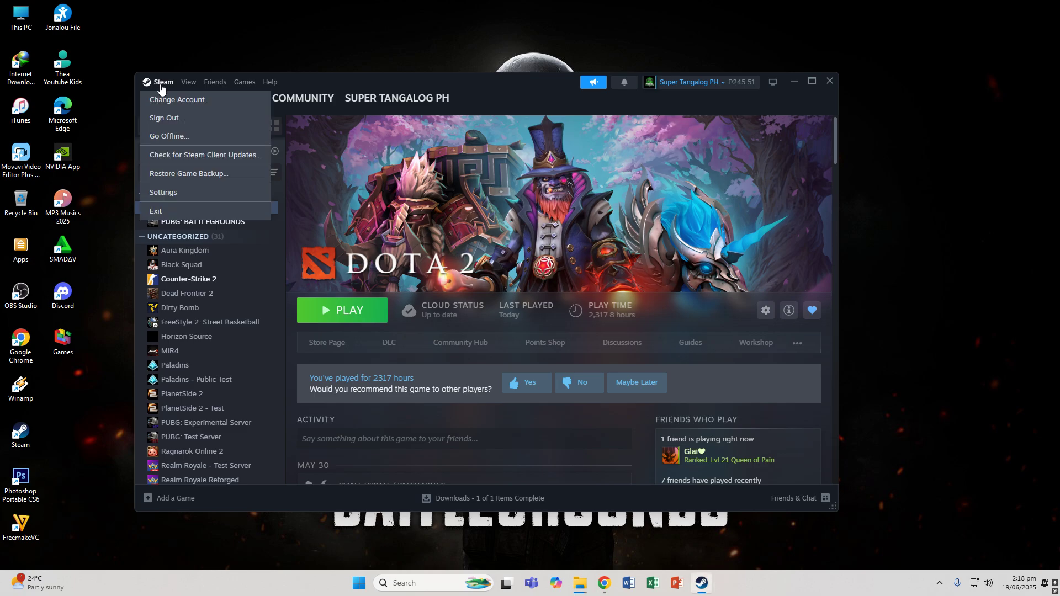
click(171, 194)
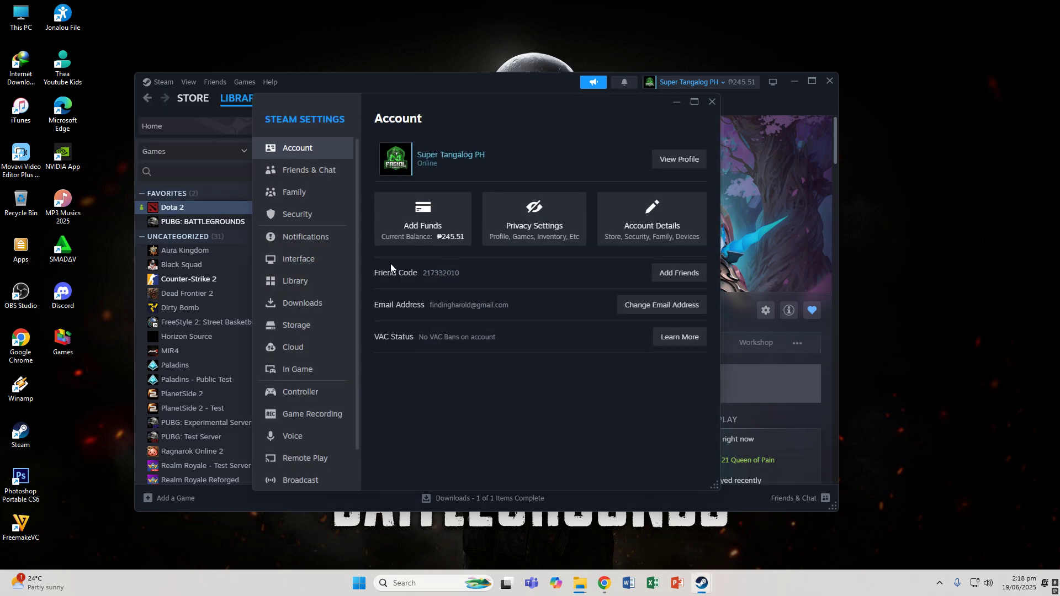
click(310, 305)
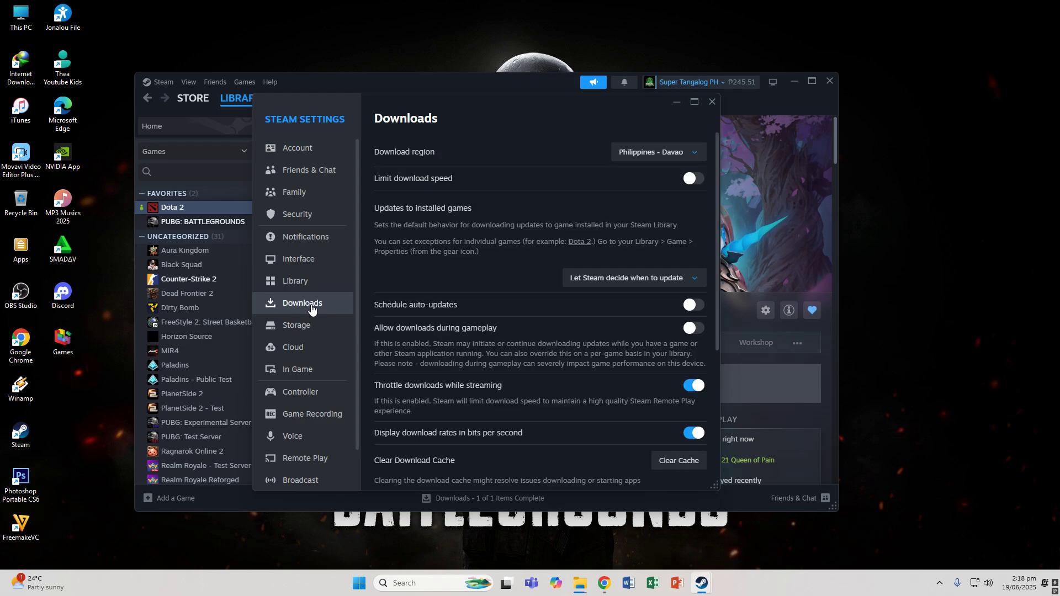
scroll(645, 335, down, 3)
scroll(671, 376, up, 2)
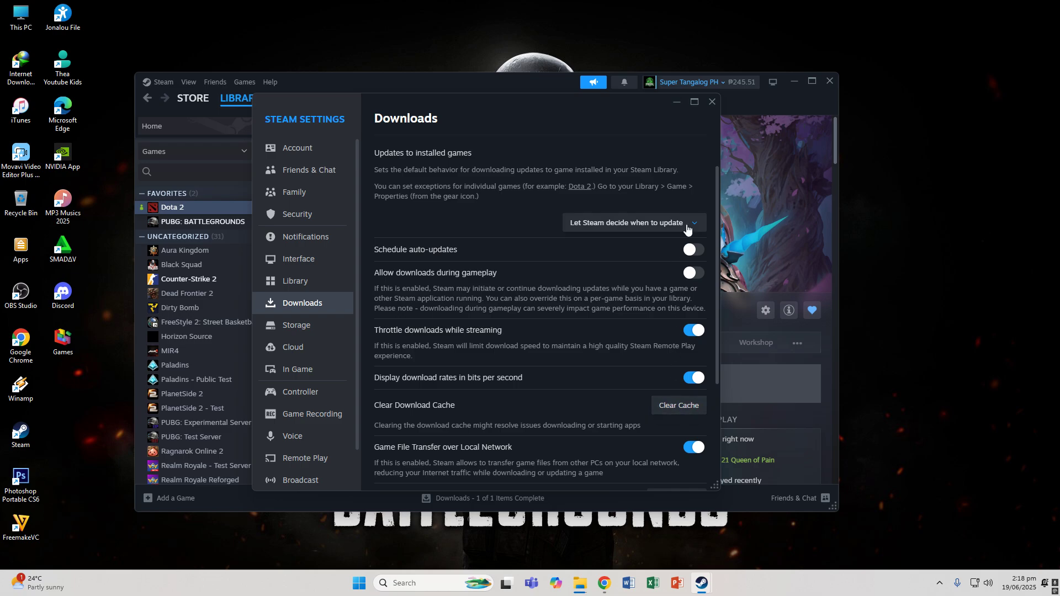
click(712, 103)
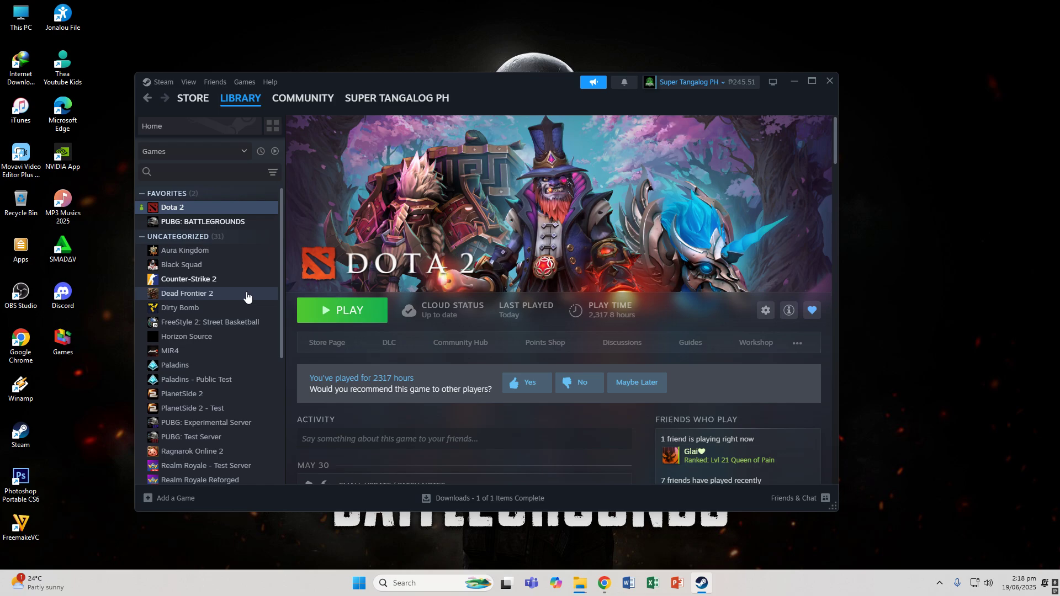
Open the installed files properties of Dota 2 and browse to its local installation folder.
right_click(190, 209)
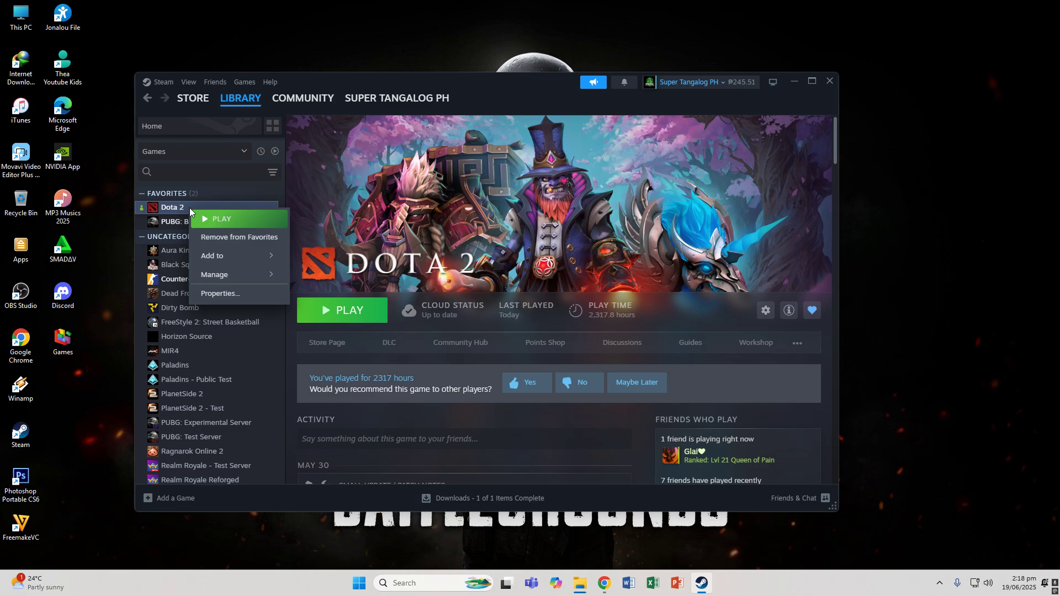
mouse_move(229, 285)
click(227, 293)
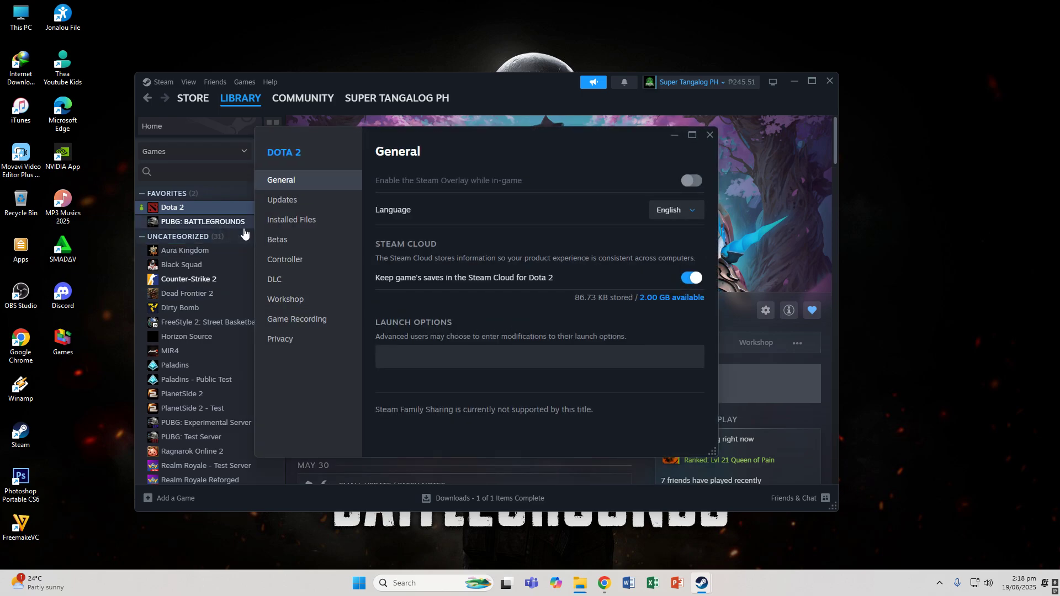
click(293, 223)
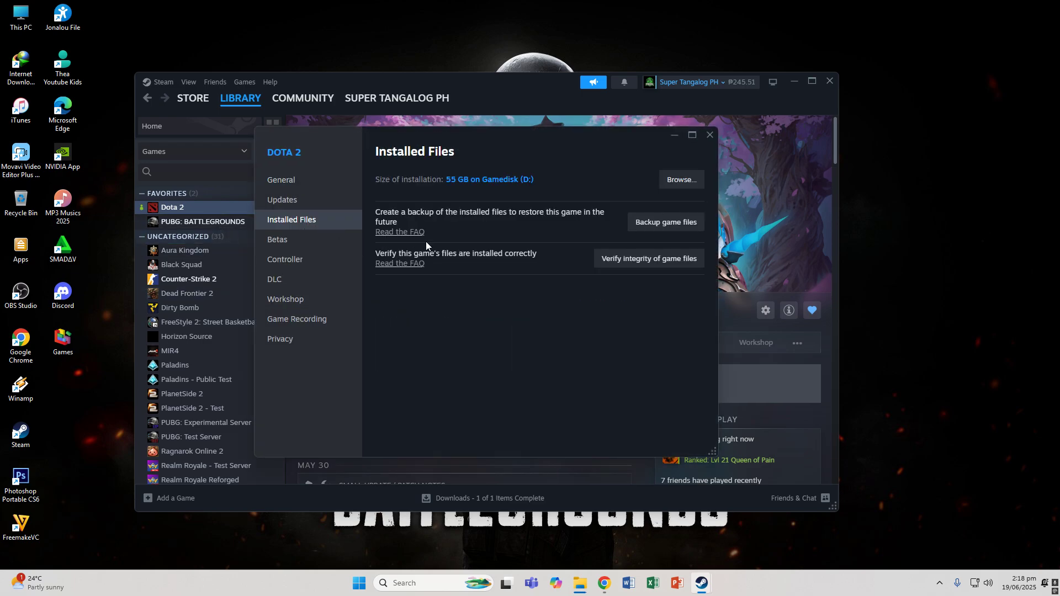
click(680, 182)
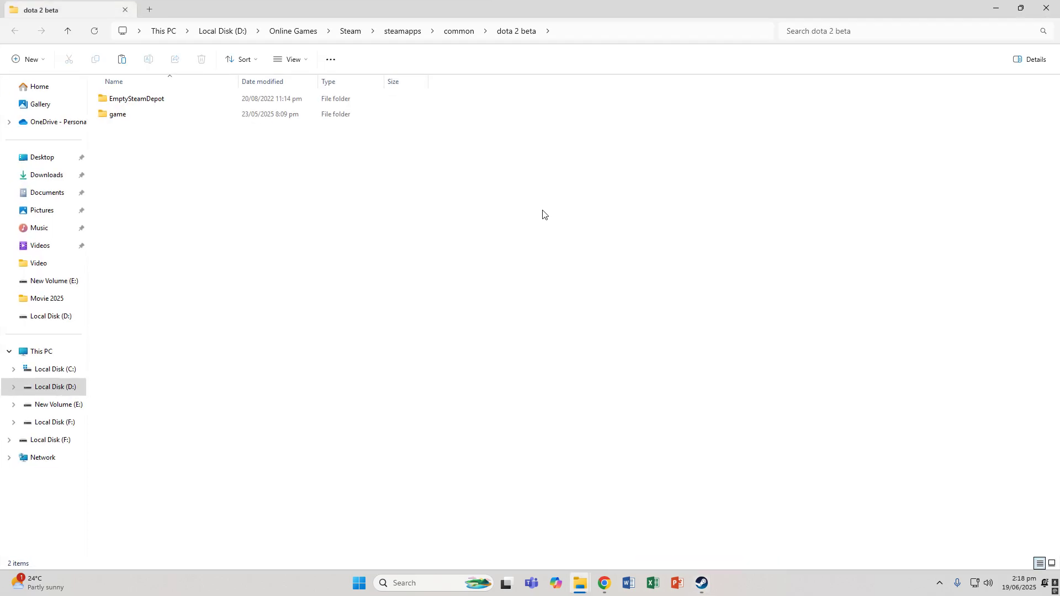
Go to the game\bin\win64 subfolder of the Dota 2 installation and select the dota2 application.
double_click(171, 116)
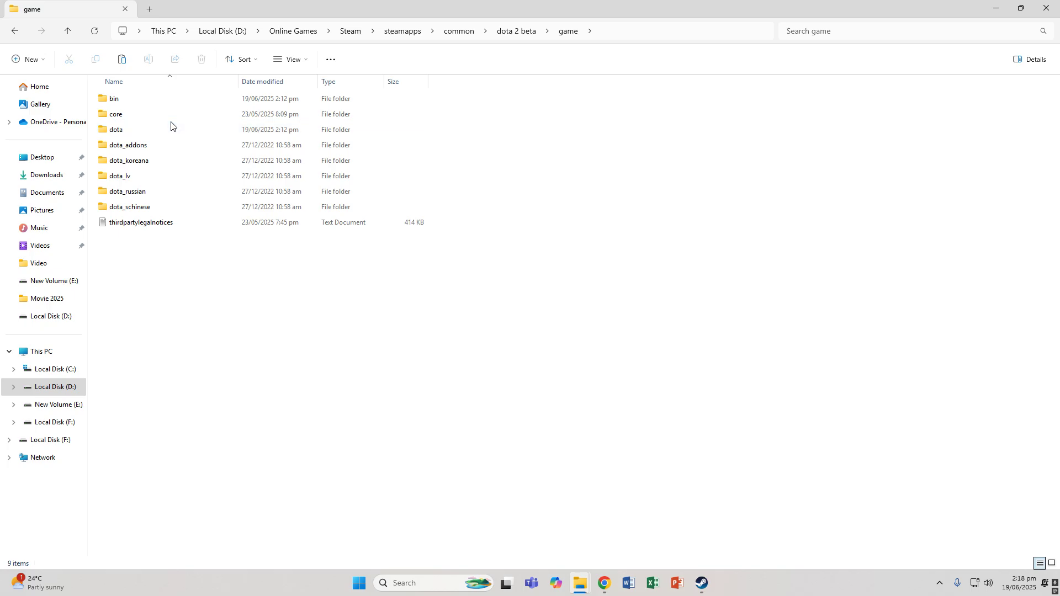
double_click(150, 100)
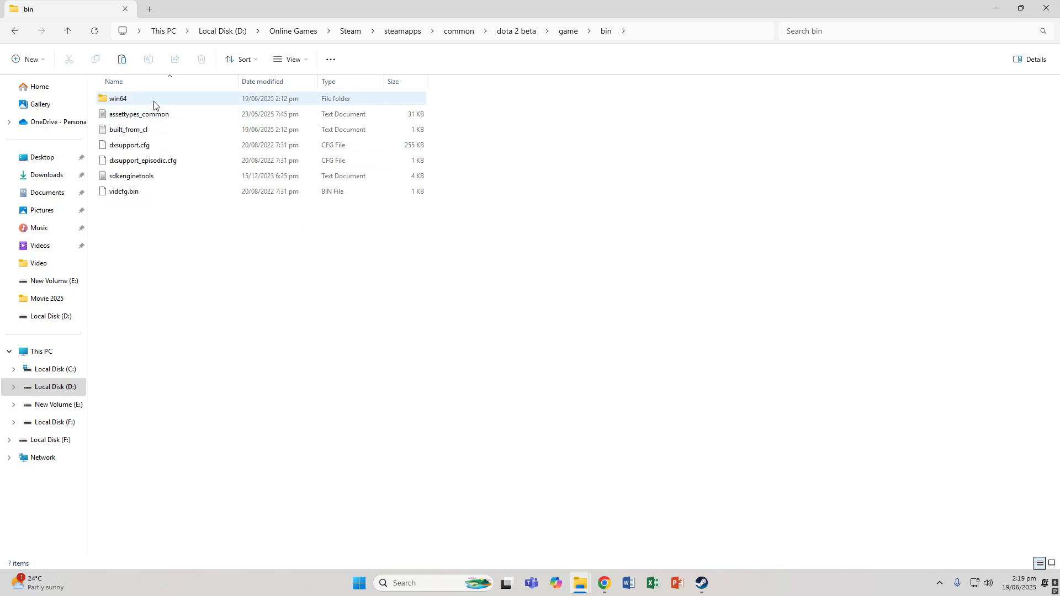
double_click(155, 106)
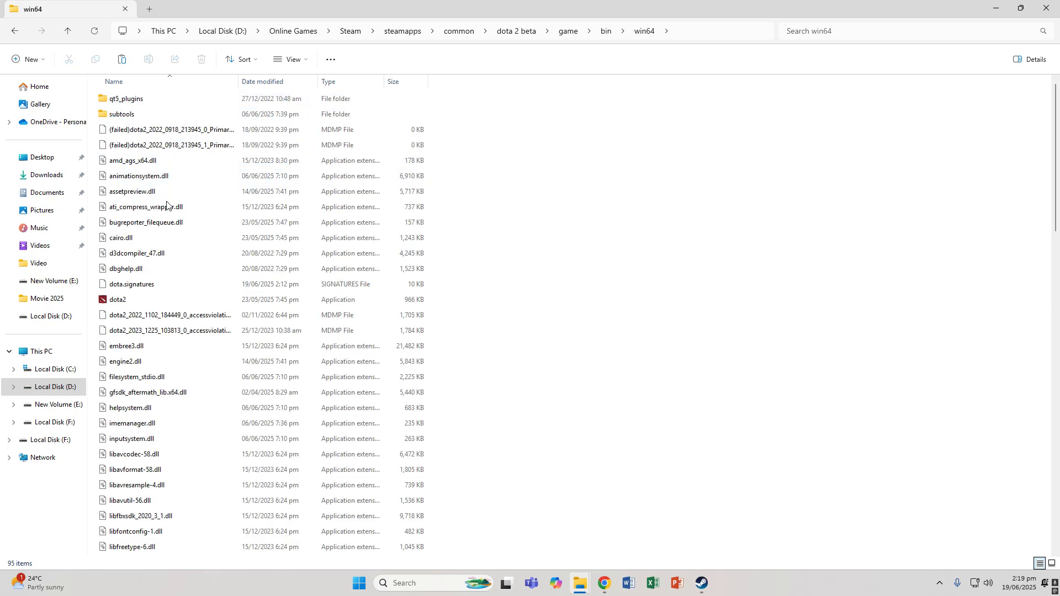
click(160, 303)
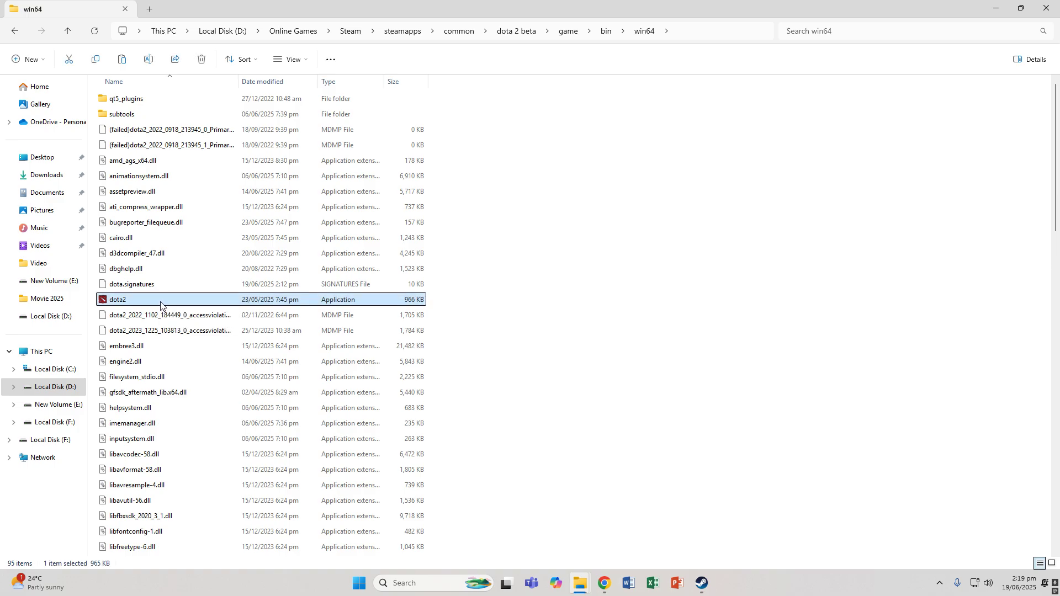
Enable Windows 8 compatibility mode and running as administrator in the dota2 application's properties, and close the dialog without applying.
right_click(161, 304)
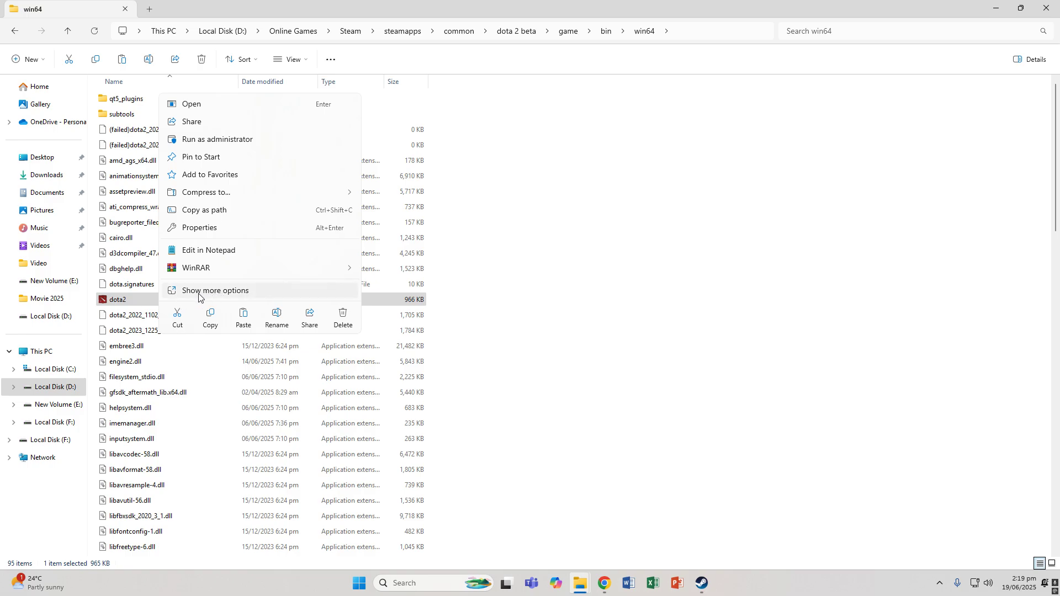
click(215, 292)
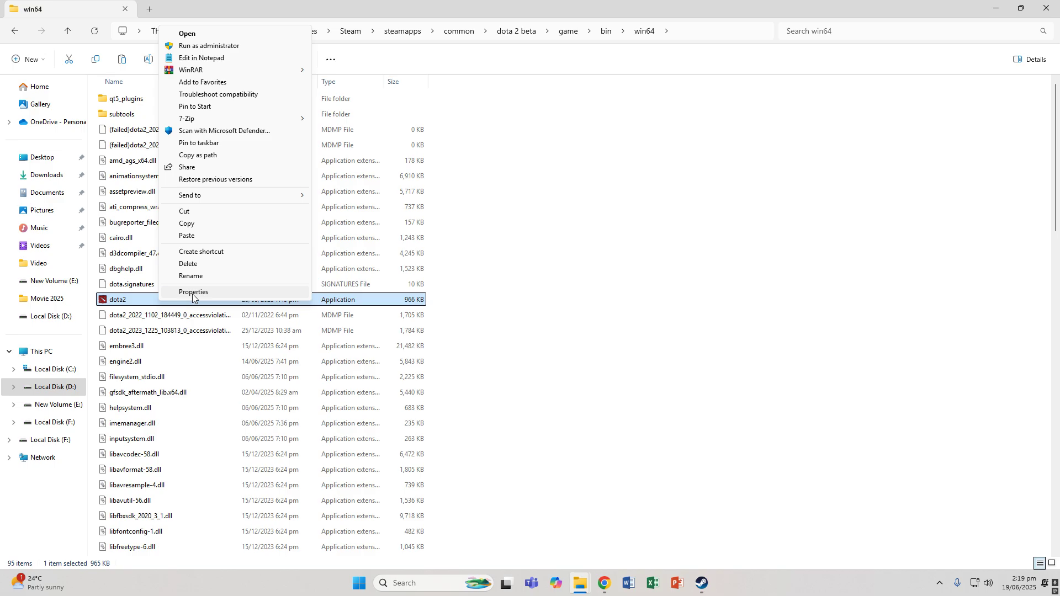
click(195, 293)
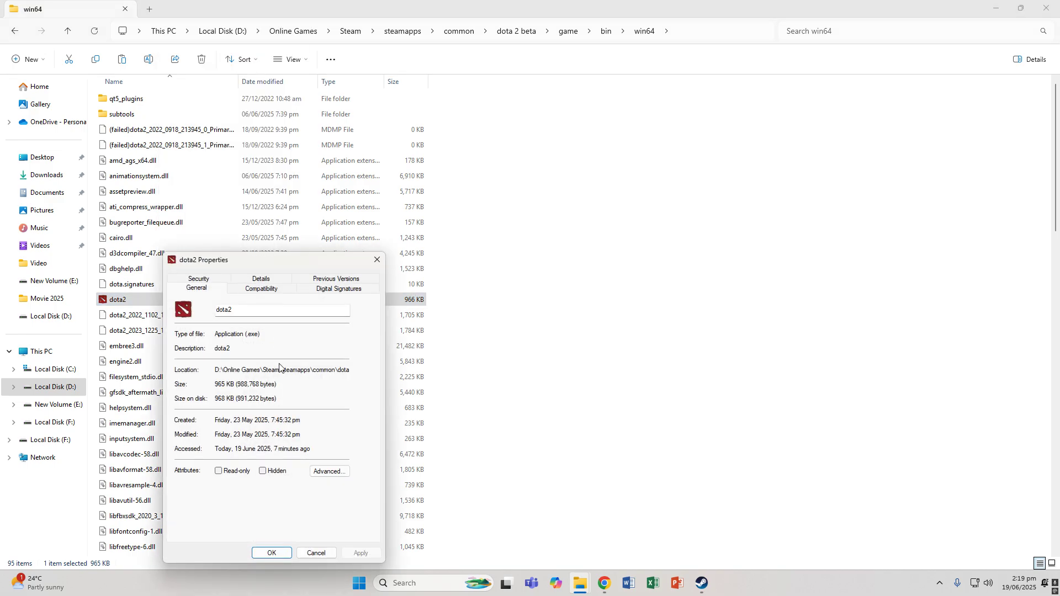
click(268, 296)
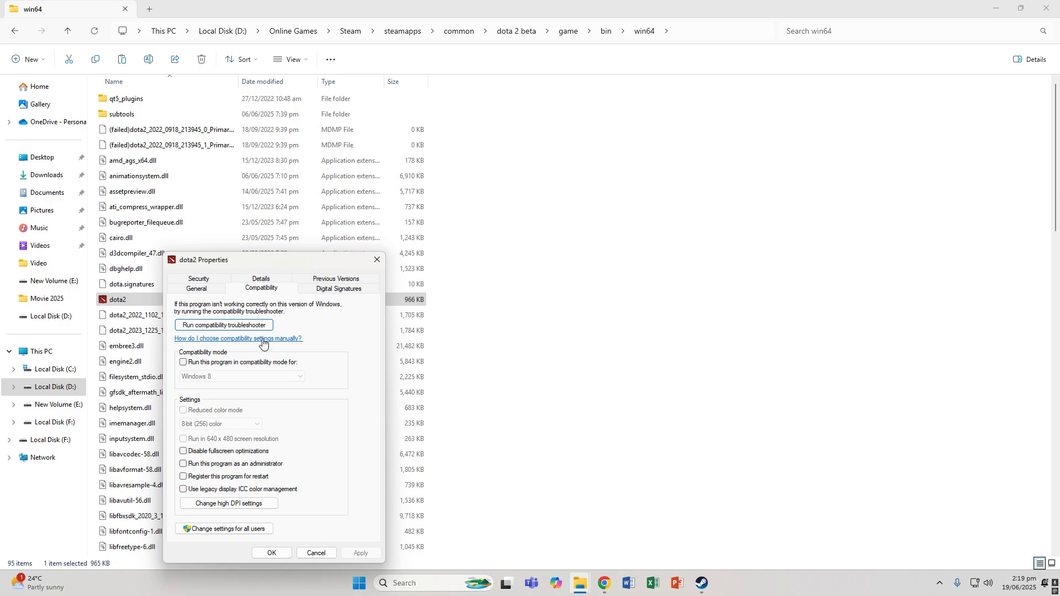
click(183, 364)
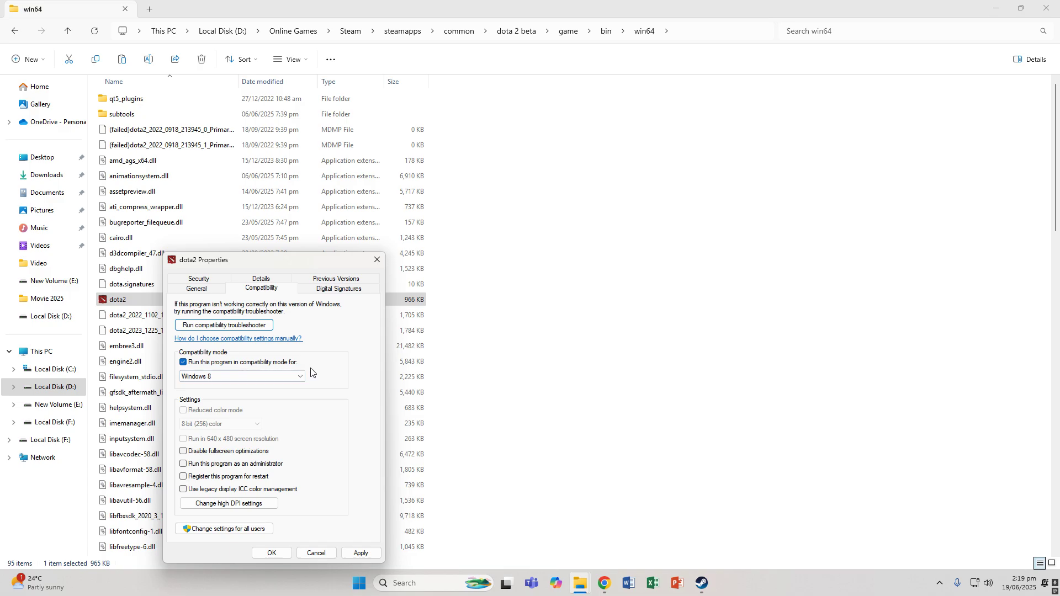
click(185, 465)
click(377, 260)
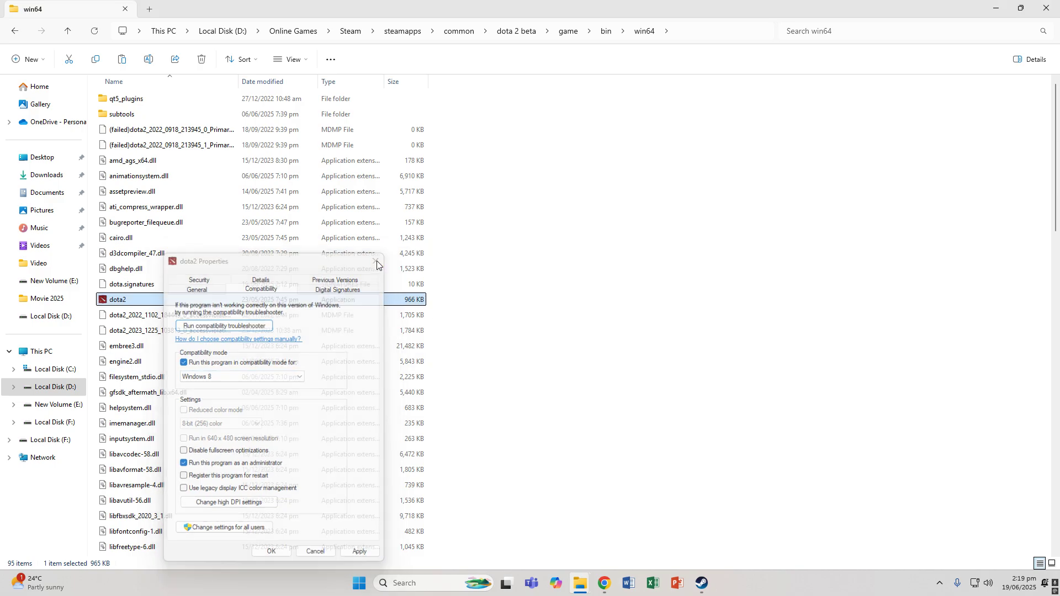
Close the installation folder and verify the integrity of Dota 2's game files.
click(1046, 8)
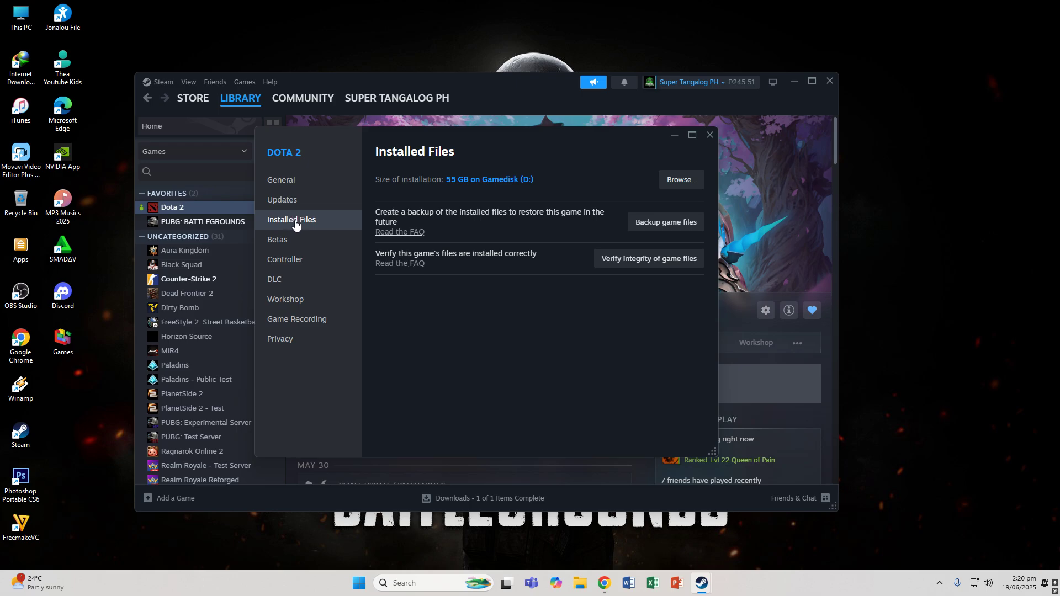
click(637, 262)
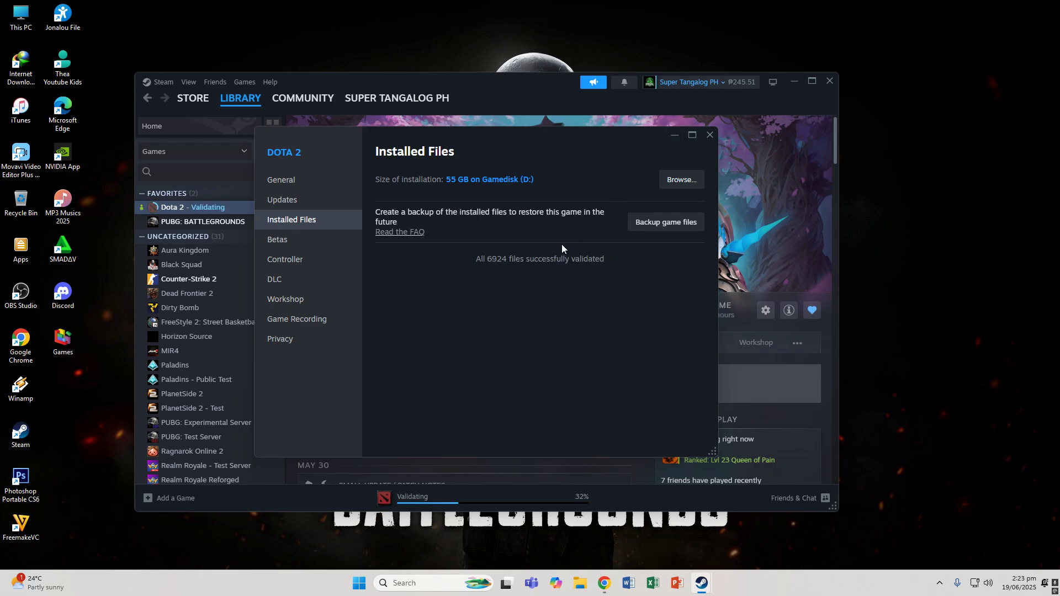
Close the Dota 2 properties window and launch the game.
click(709, 135)
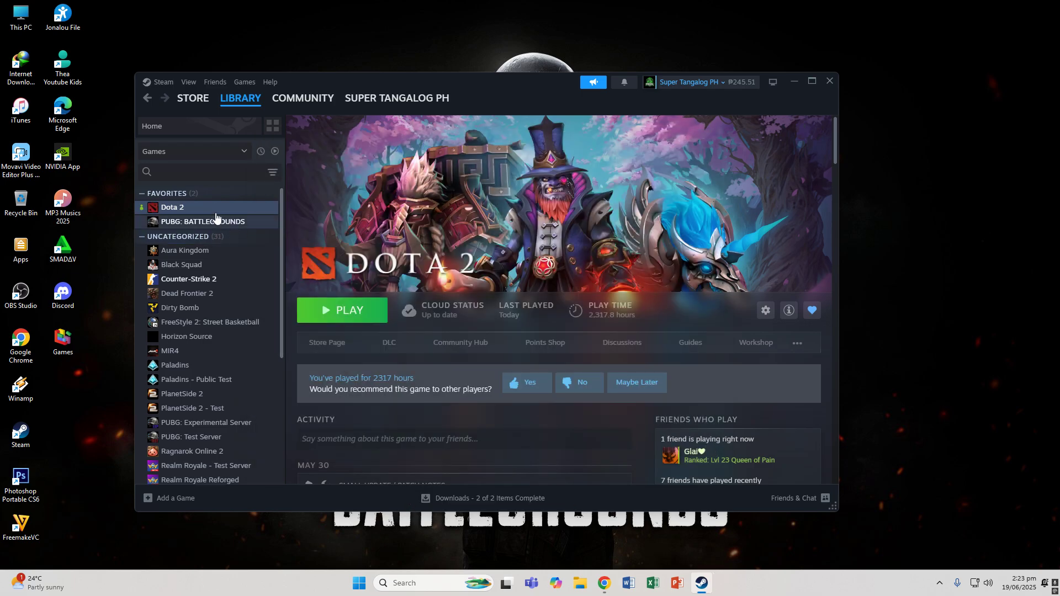
click(370, 319)
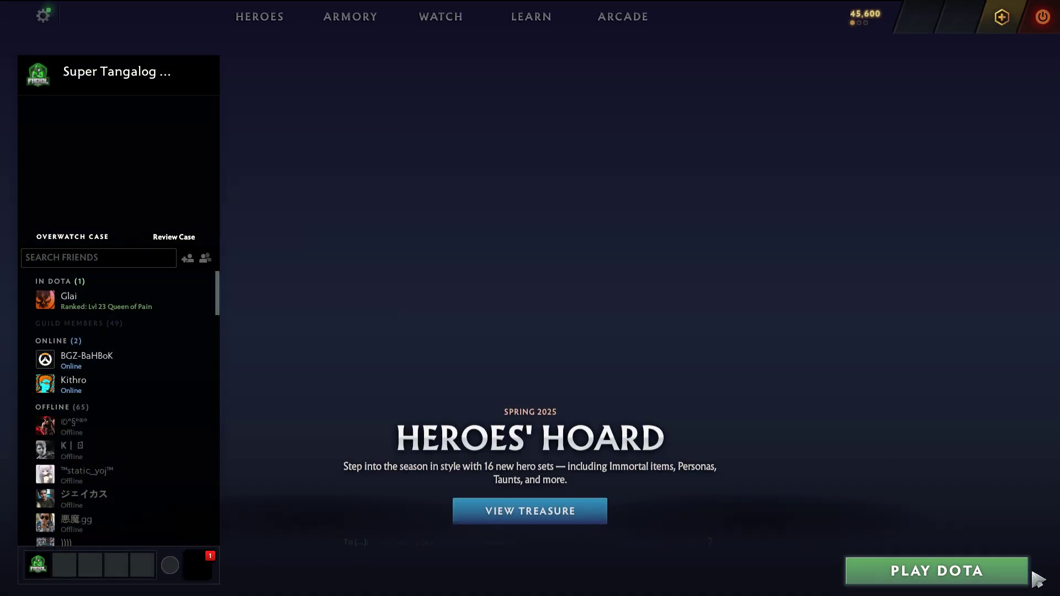
Dismiss the matchmaking region selection without changes and start searching for a ranked Dota 2 match.
click(1027, 573)
click(1014, 575)
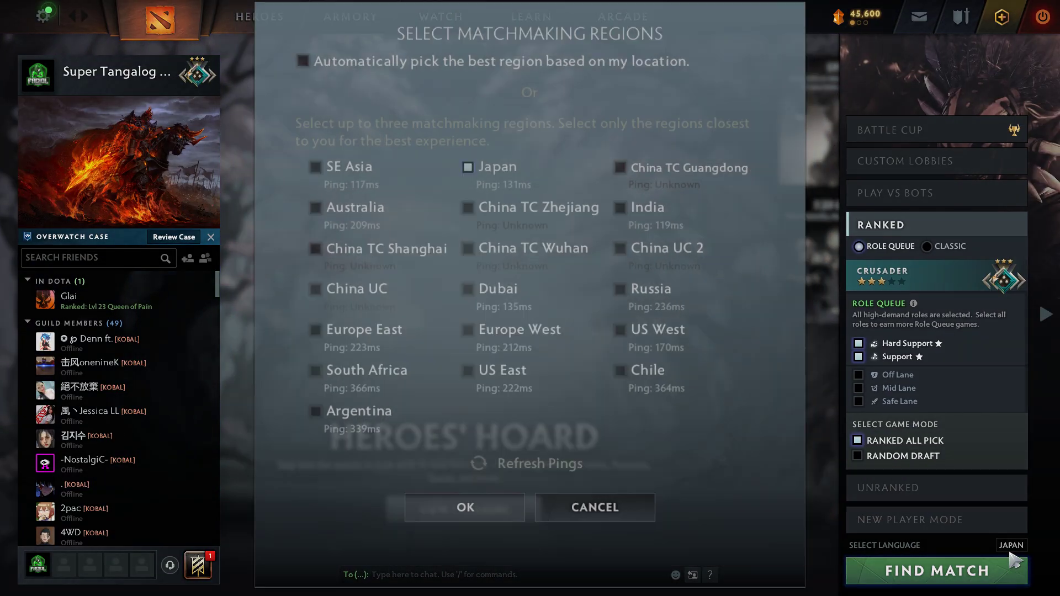
click(598, 493)
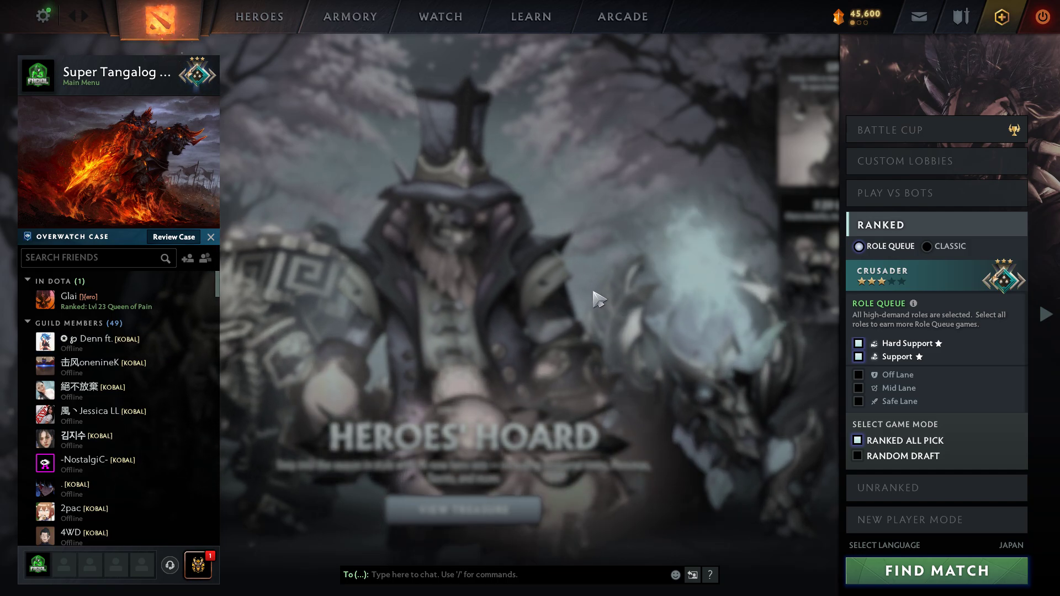
click(989, 571)
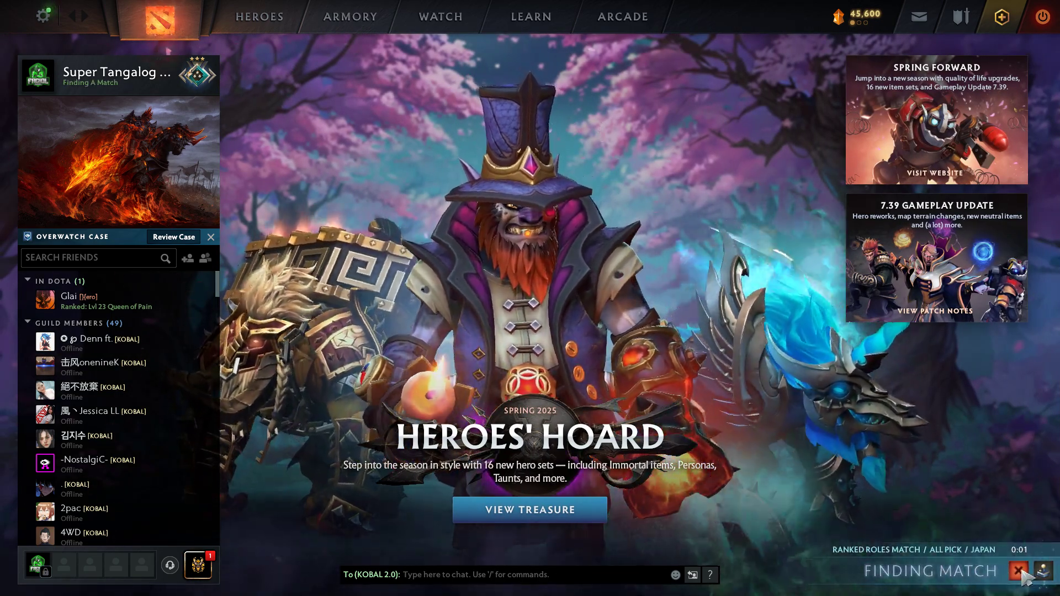
Cancel the match search and quit Dota 2.
click(1019, 572)
click(1043, 17)
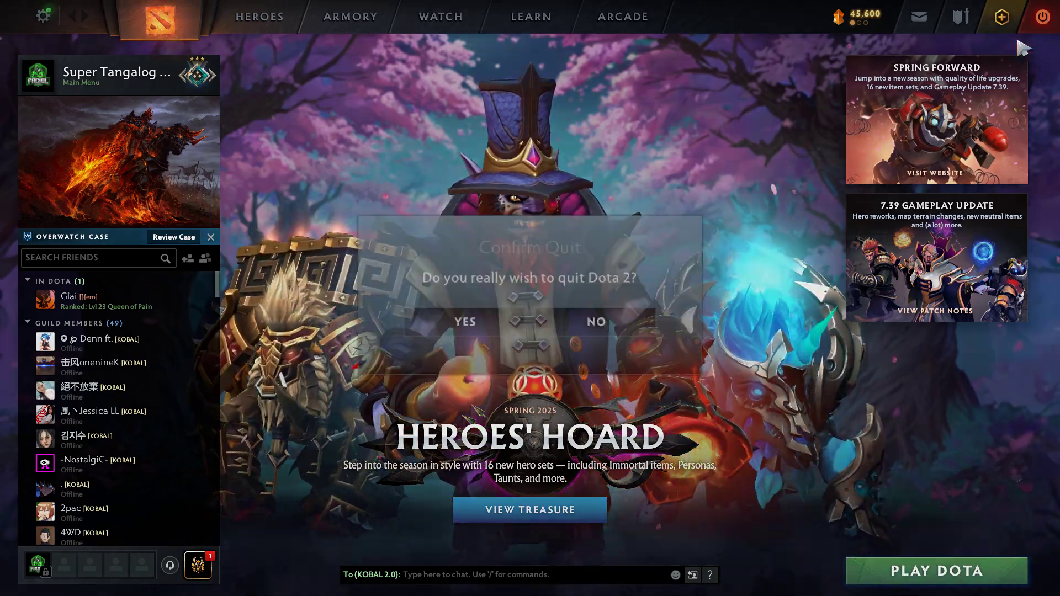
click(488, 332)
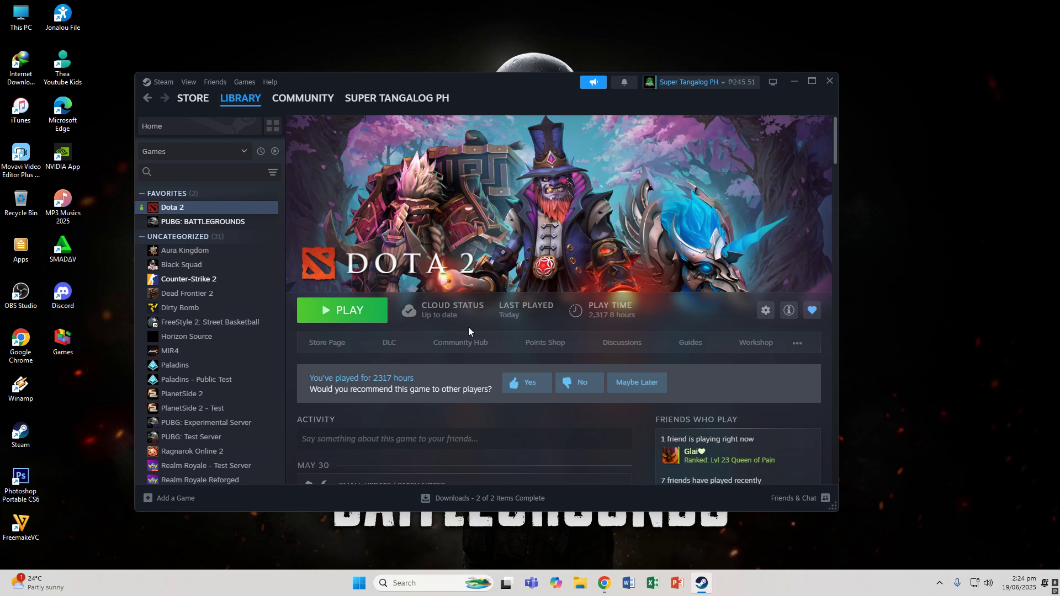
Look up the Uninstall option among Dota 2's management options without uninstalling the game.
right_click(193, 212)
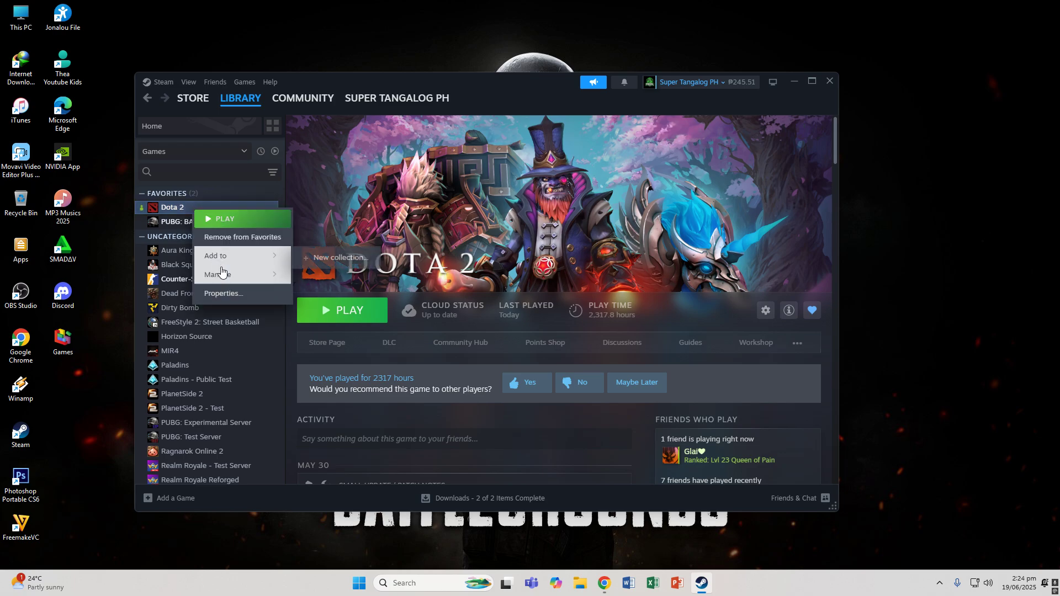
mouse_move(227, 276)
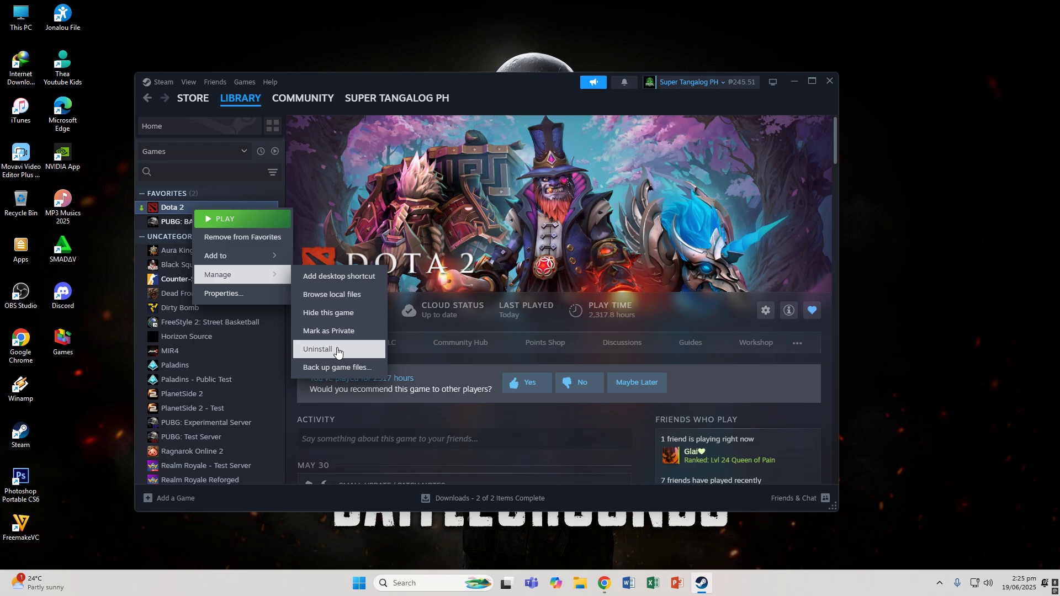
click(180, 209)
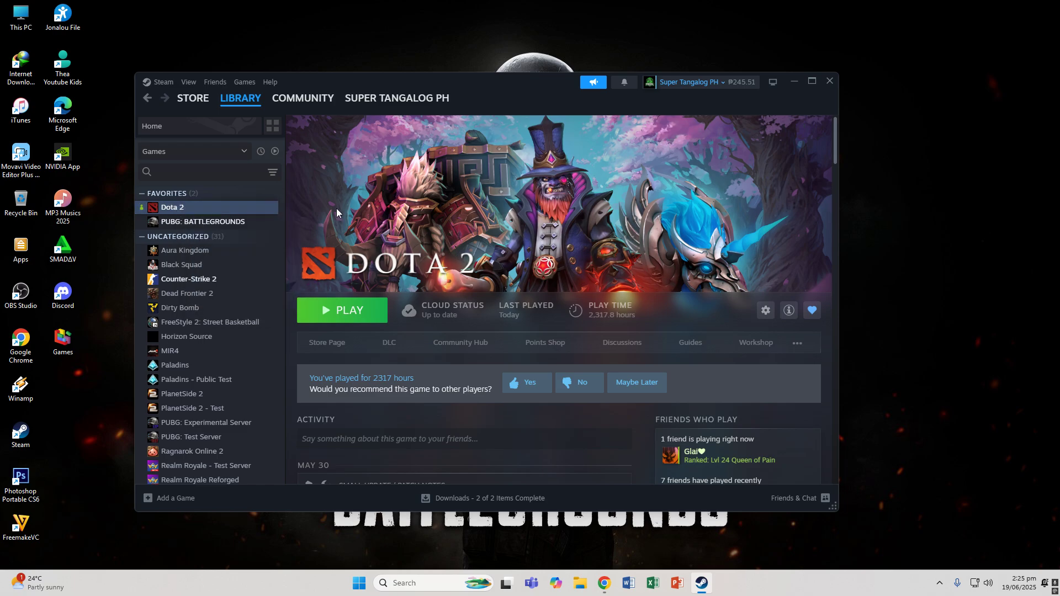
right_click(177, 209)
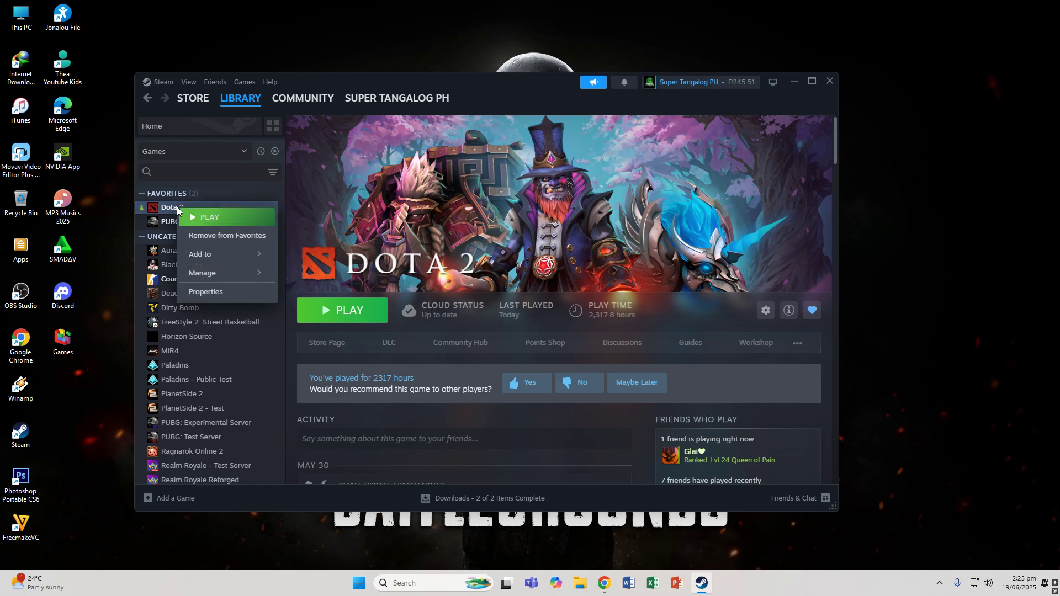
click(203, 294)
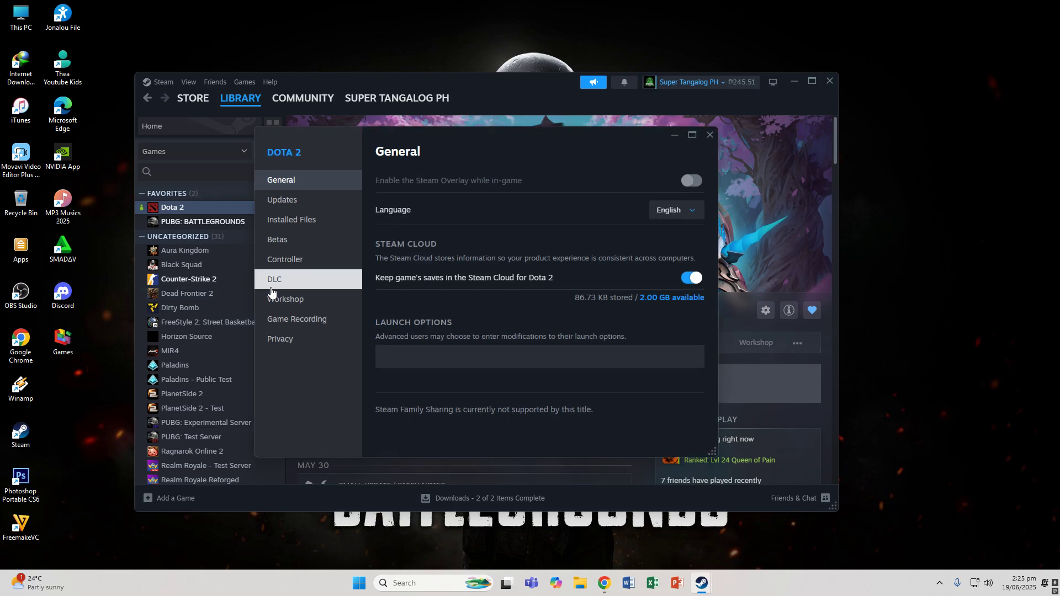
click(305, 221)
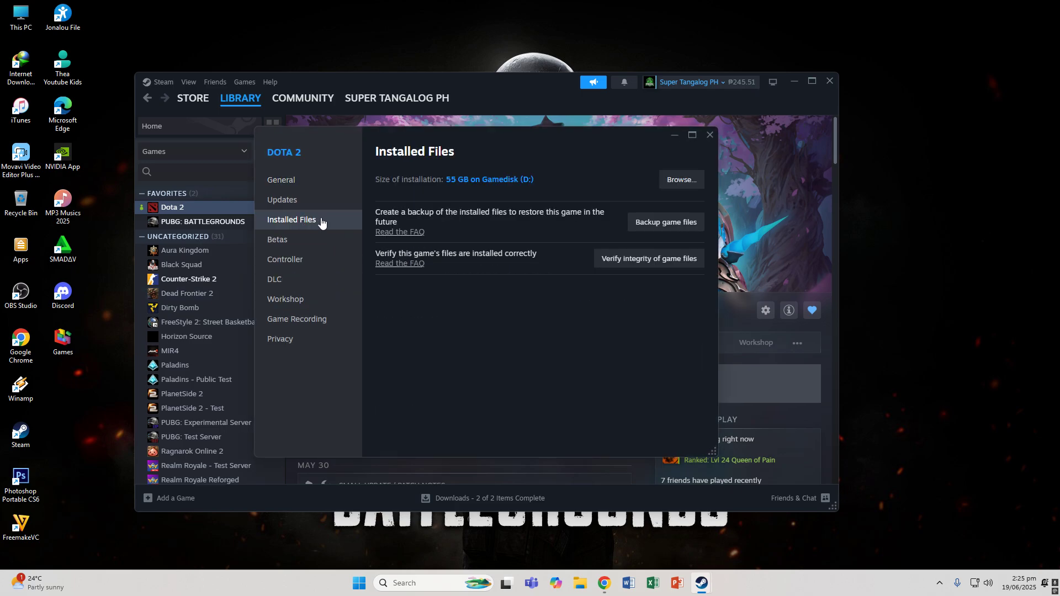
click(710, 134)
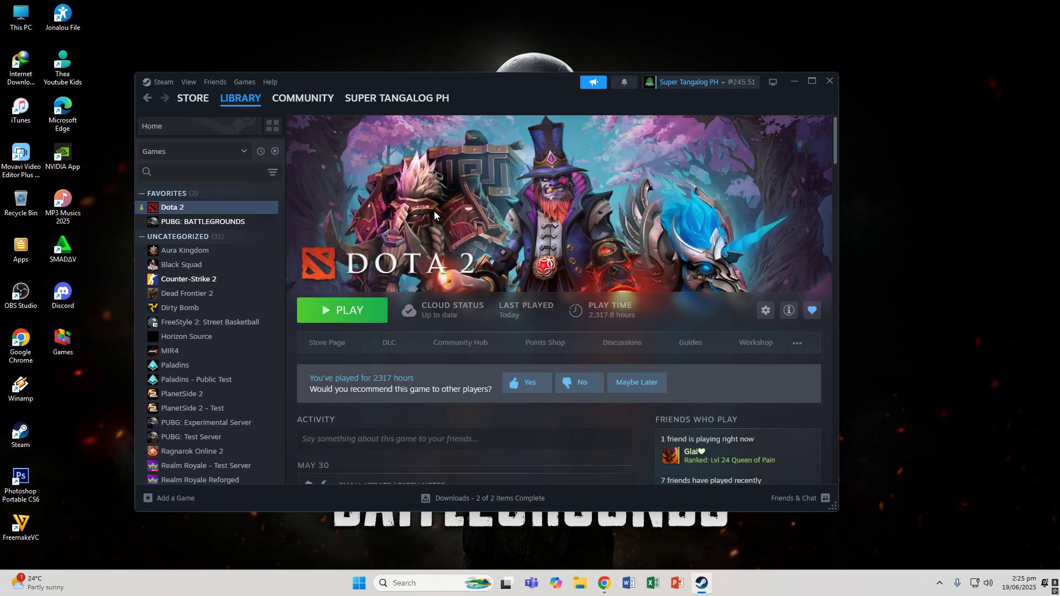
Open Dota 2's installed files properties and browse to the local installation folder.
right_click(188, 210)
mouse_move(221, 257)
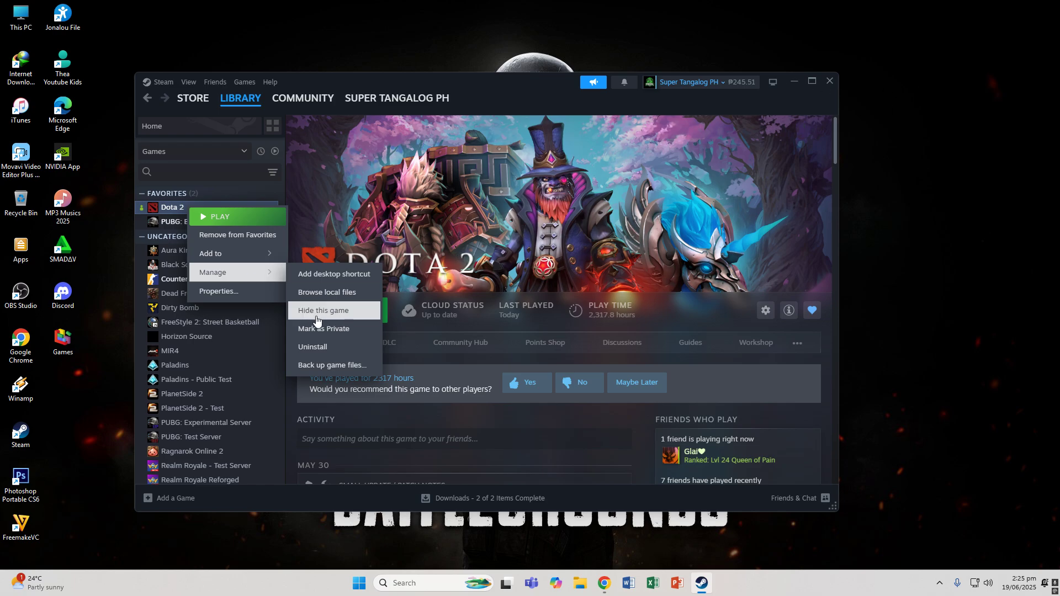
click(221, 293)
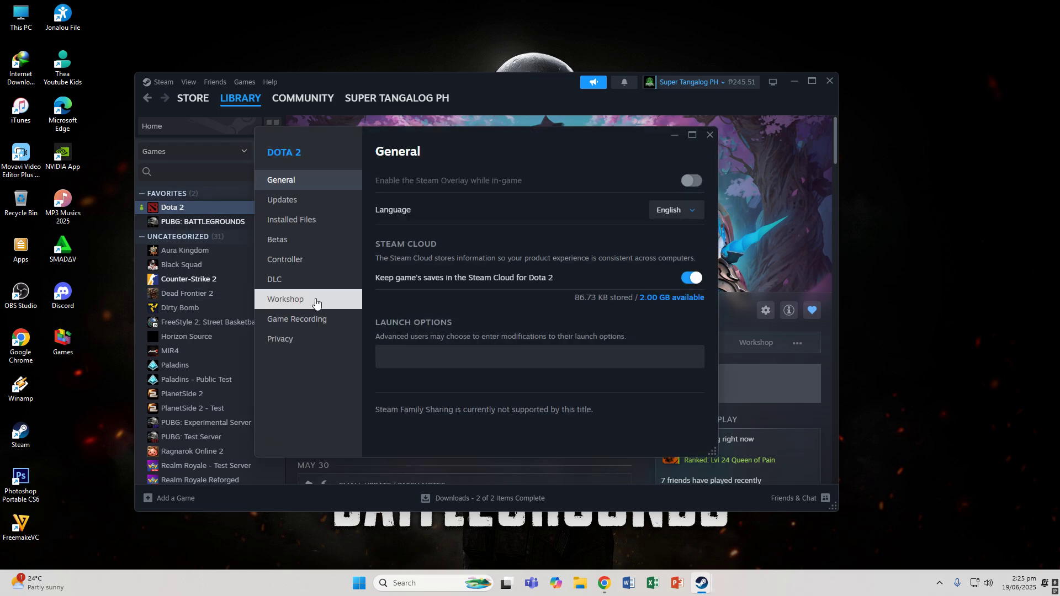
click(293, 220)
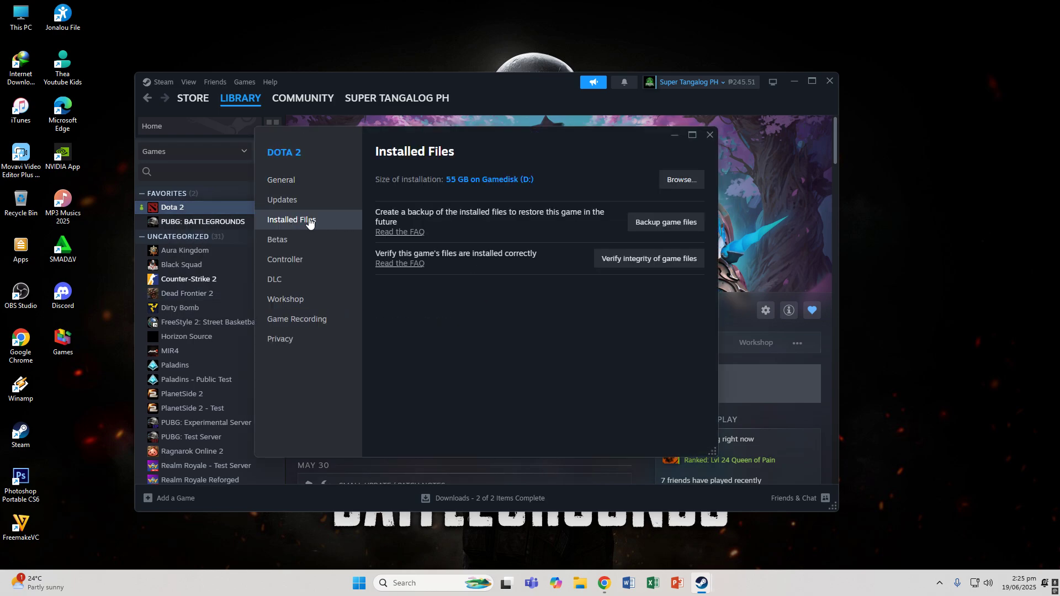
click(679, 189)
Navigate to the game\bin\win64 subfolder and select the dota2 application.
double_click(107, 117)
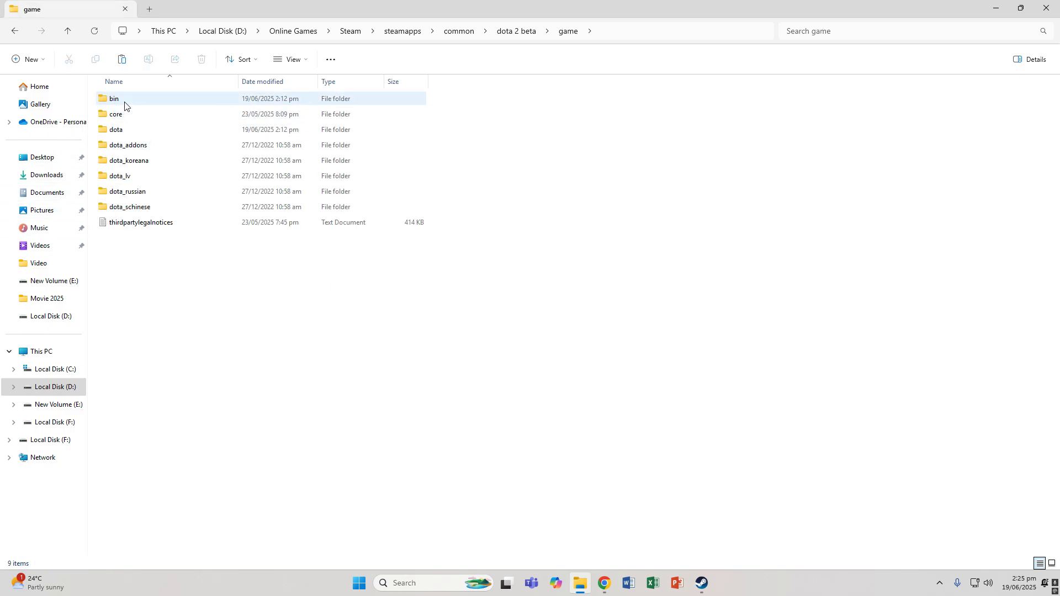
double_click(126, 104)
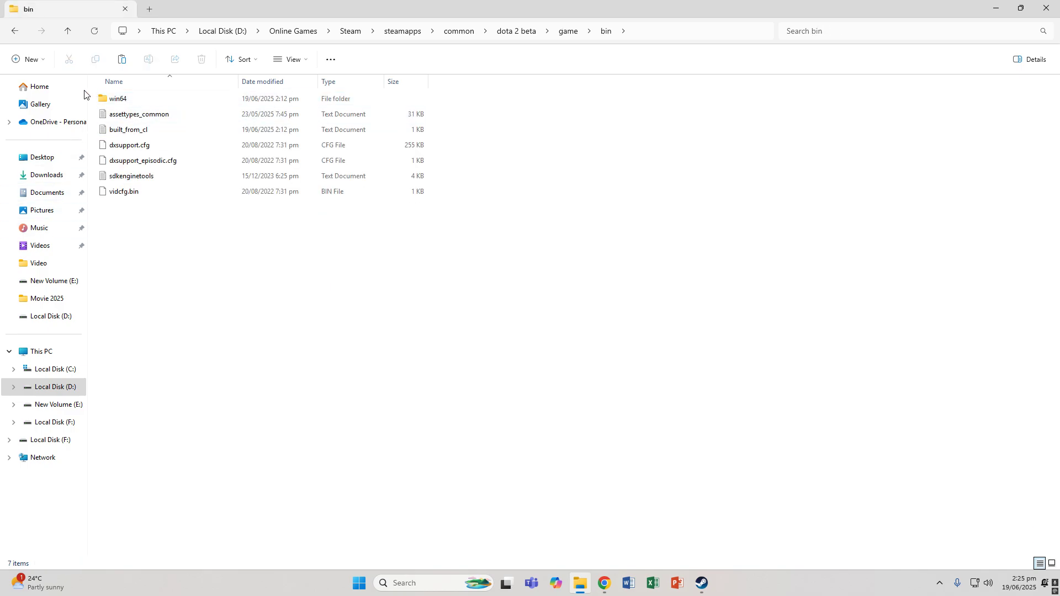
double_click(117, 100)
click(126, 303)
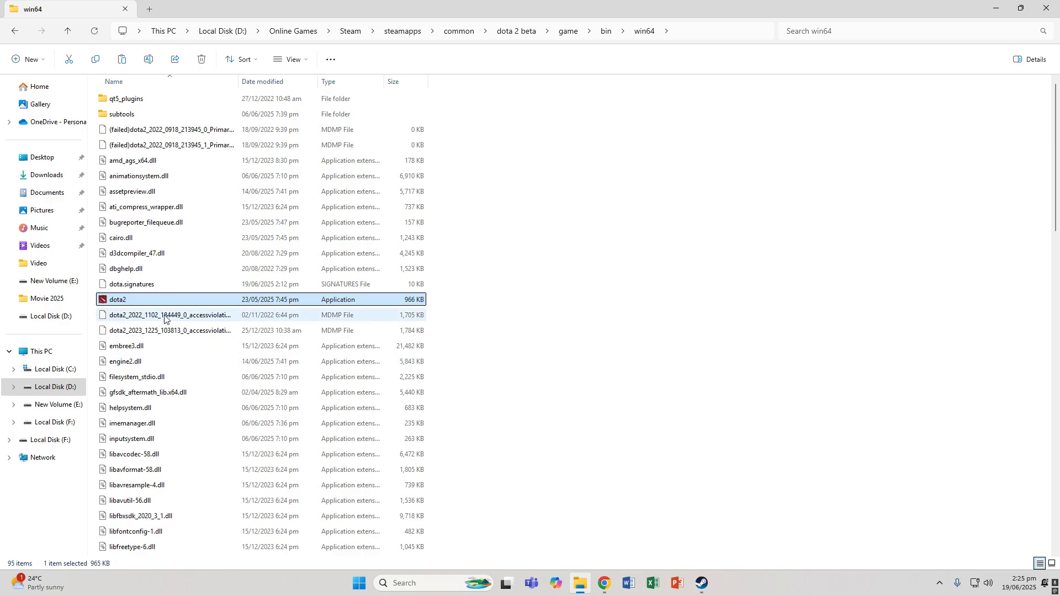
Select dbghelp.dll, dota.signatures and system.signatures together in the win64 folder to point out these files.
click(143, 272)
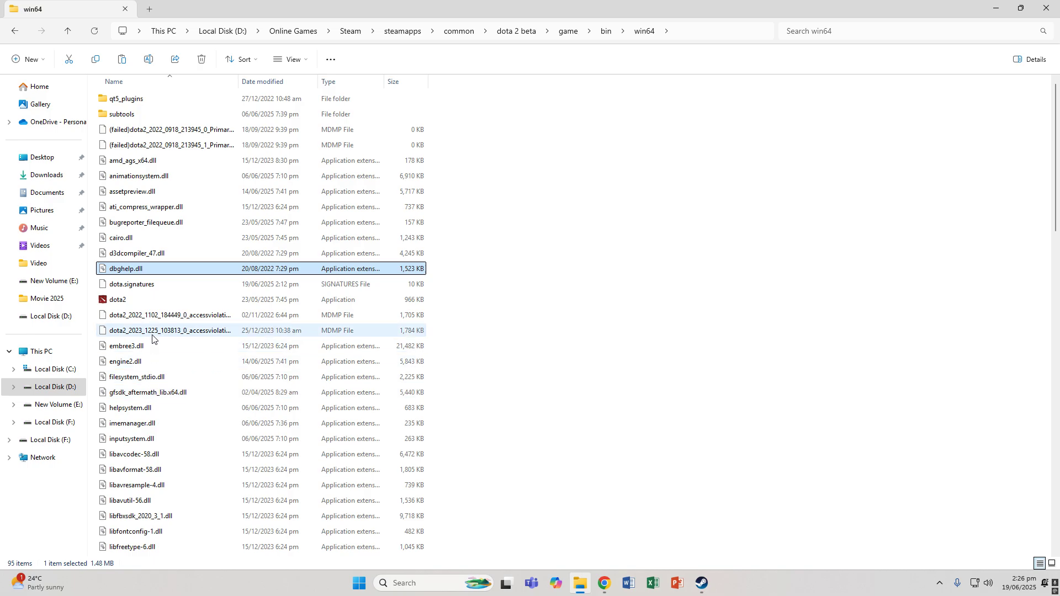
ctrl+click(157, 291)
scroll(163, 397, down, 2)
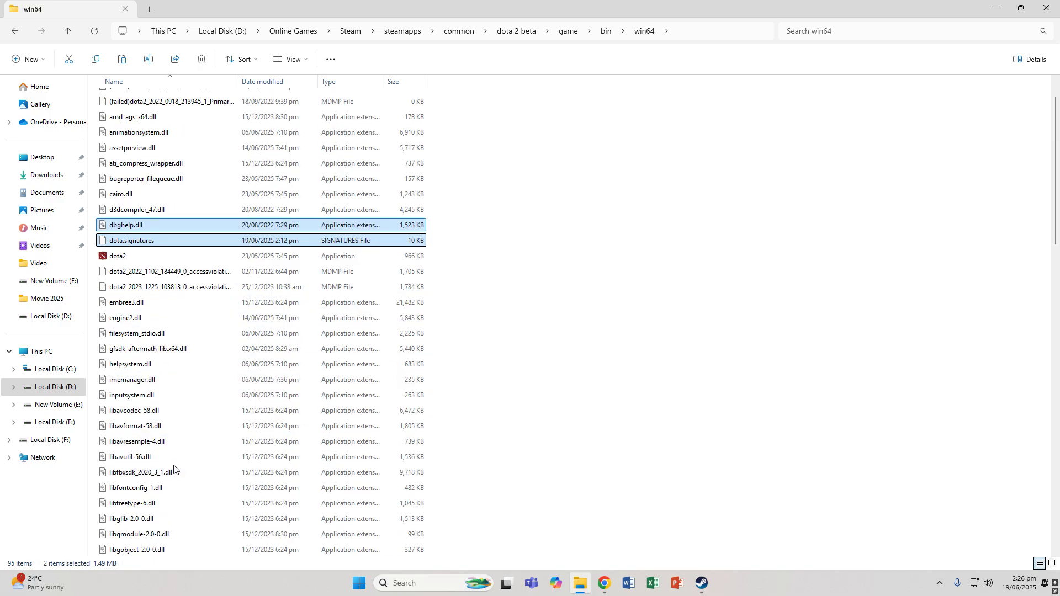
scroll(170, 523, down, 3)
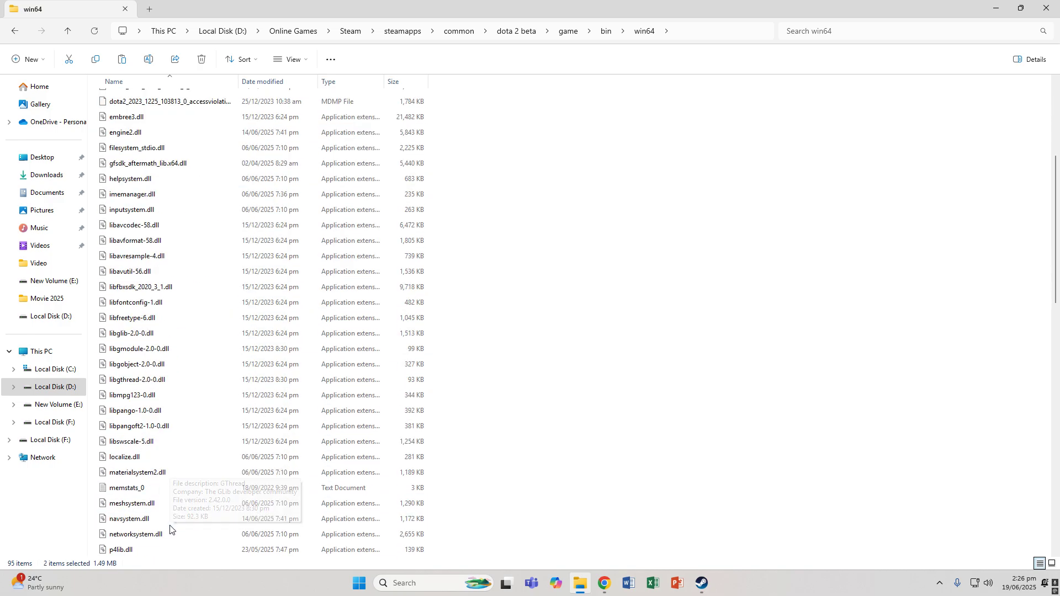
scroll(165, 538, down, 5)
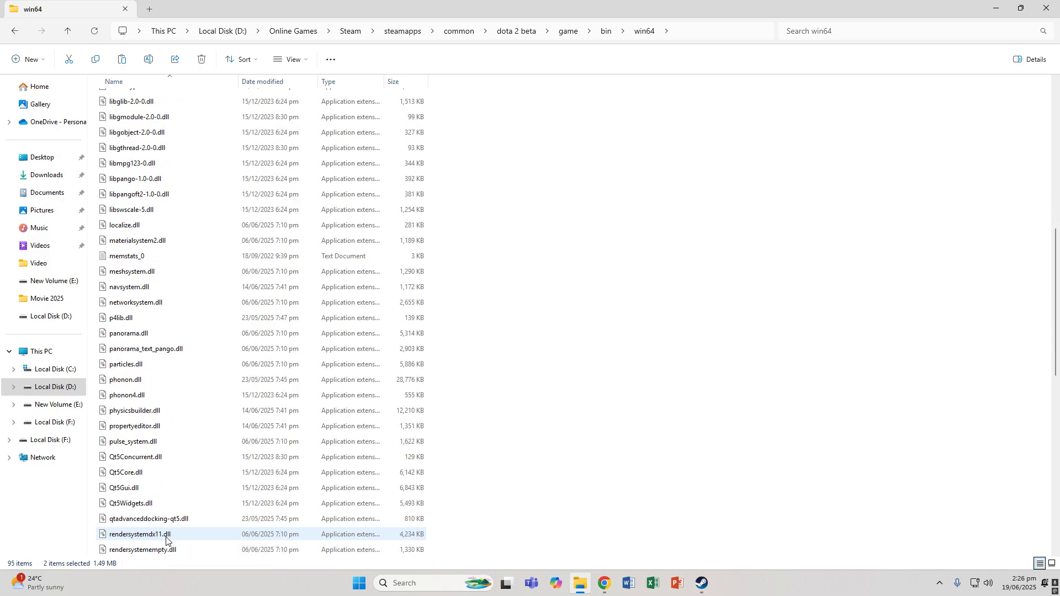
scroll(193, 547, down, 12)
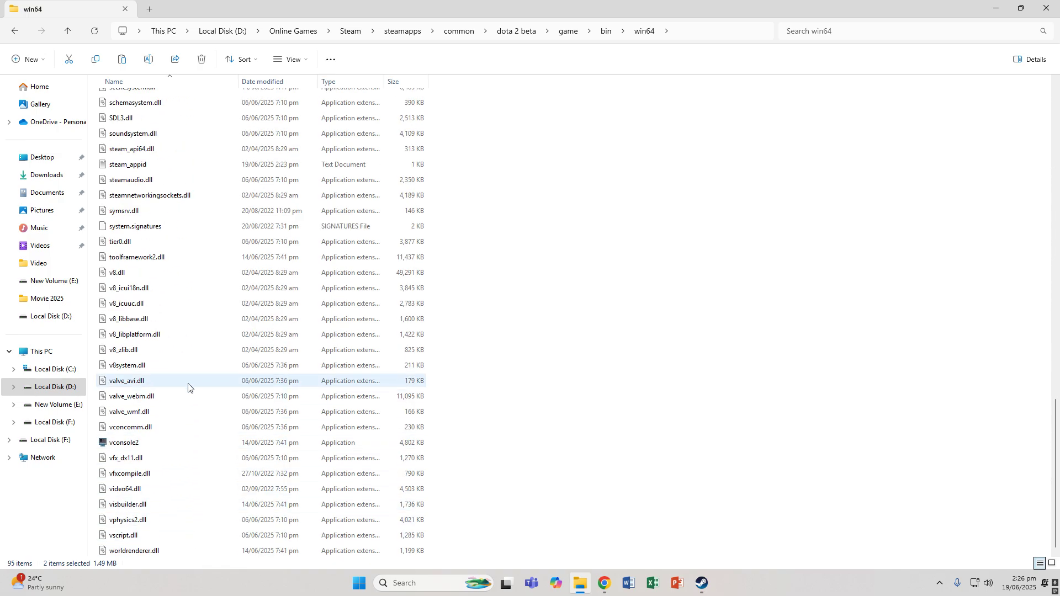
ctrl+click(181, 227)
scroll(199, 301, up, 12)
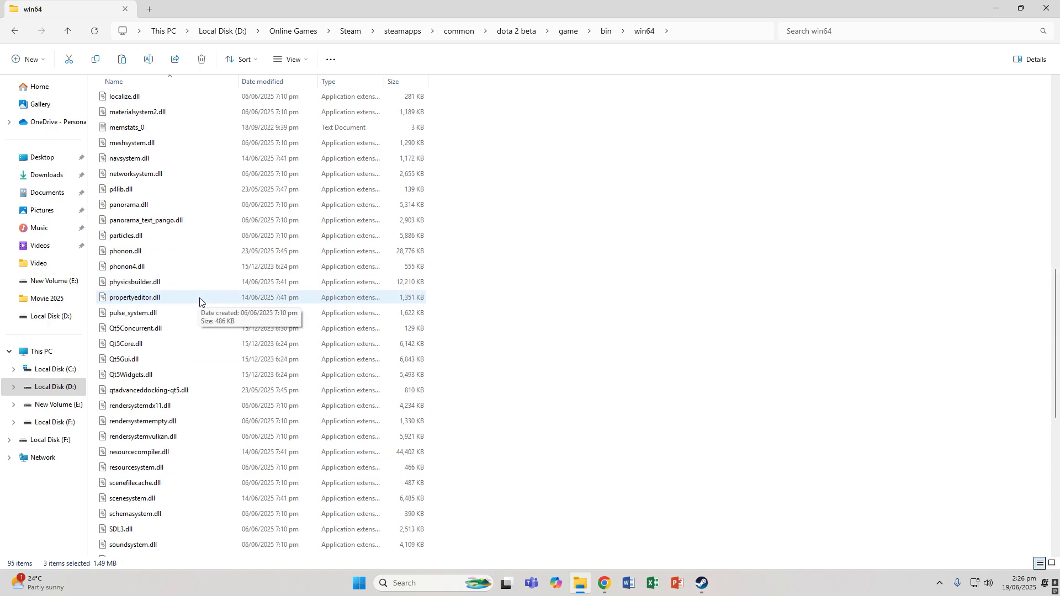
scroll(201, 295, up, 3)
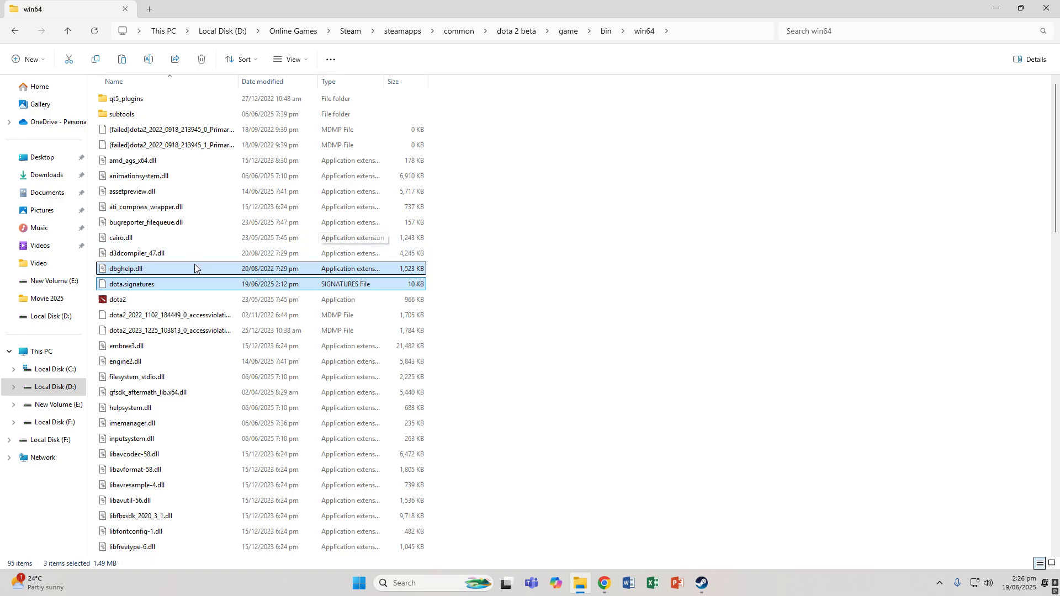
Close the win64 folder window and Dota 2's properties.
click(1047, 7)
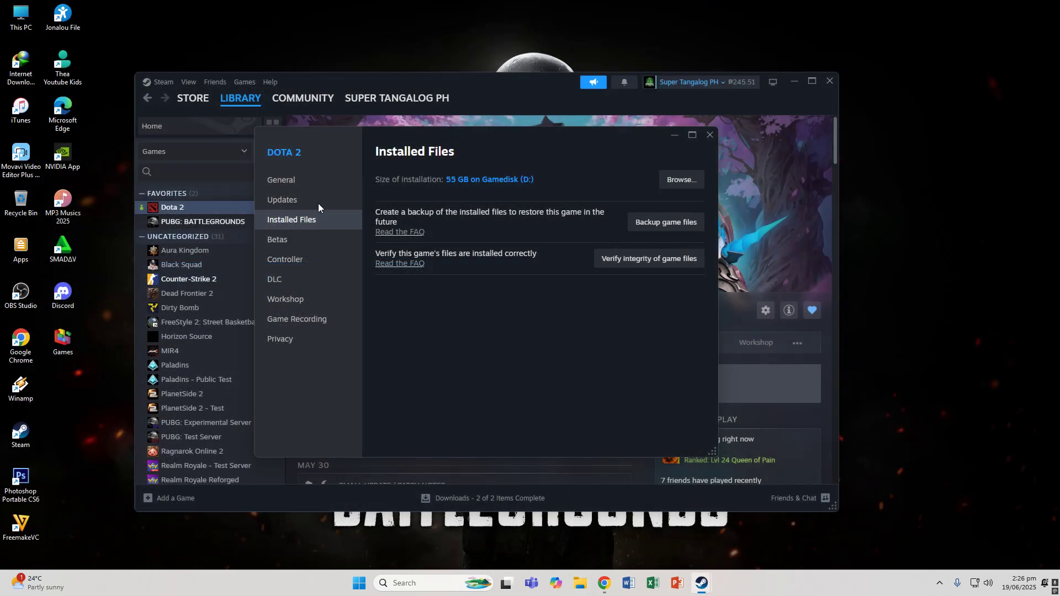
click(710, 136)
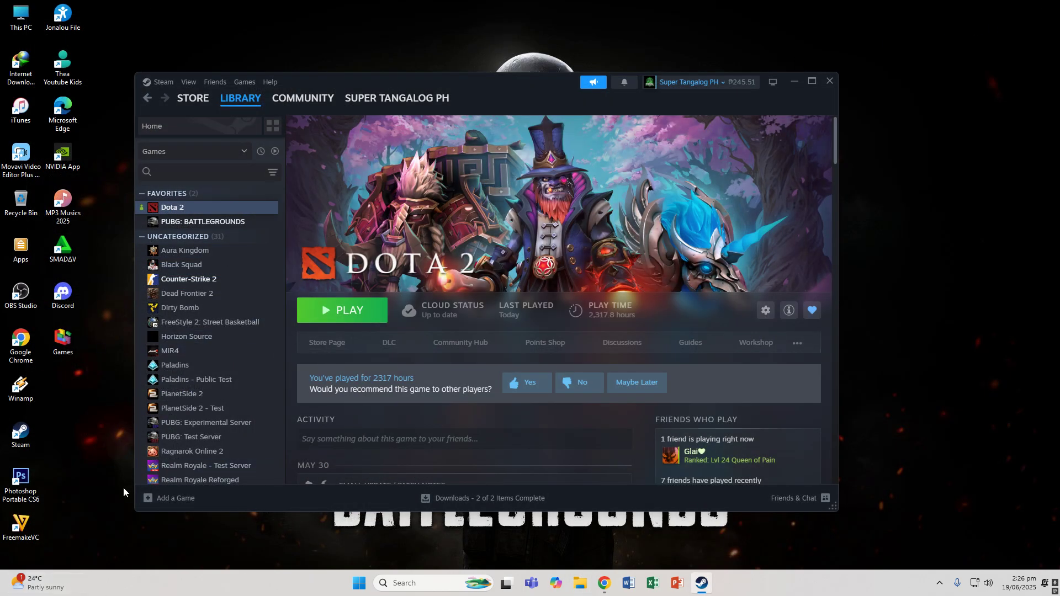